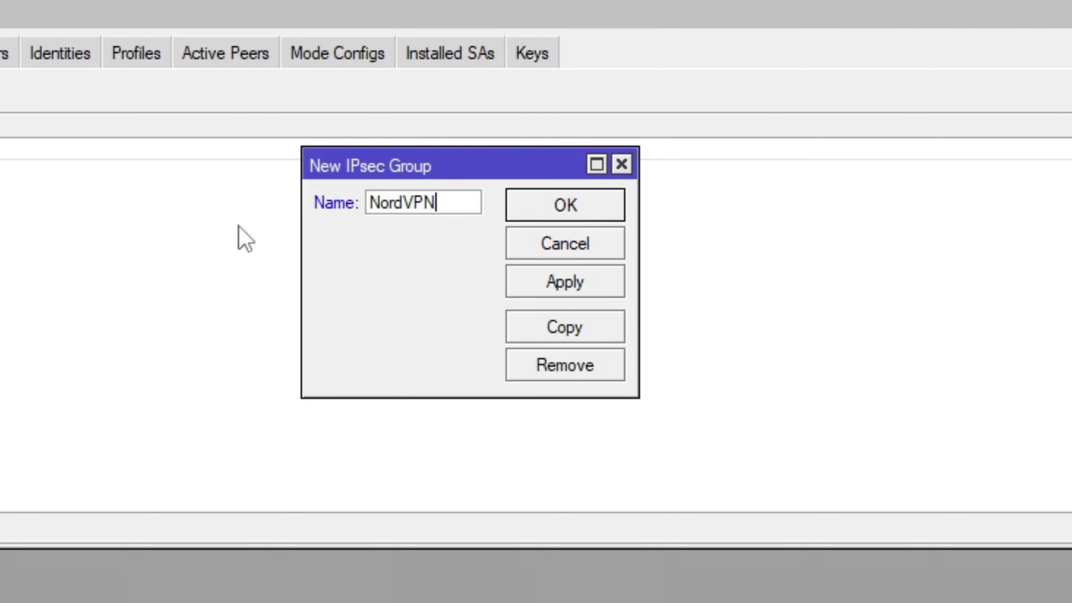
Save the new IPsec group under the name NordVPN.
left_click(564, 283)
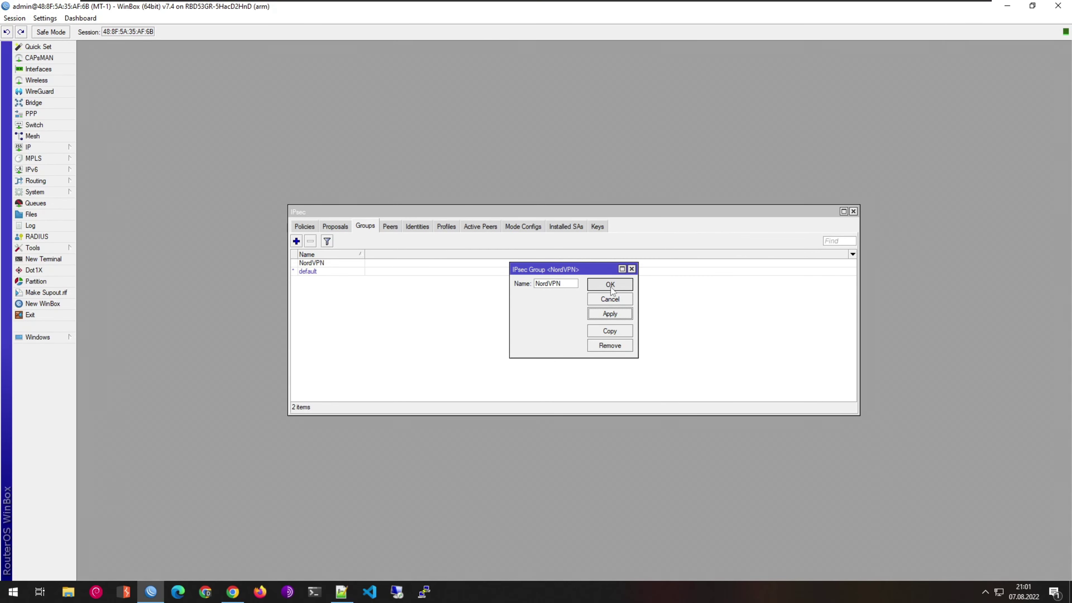
left_click(610, 285)
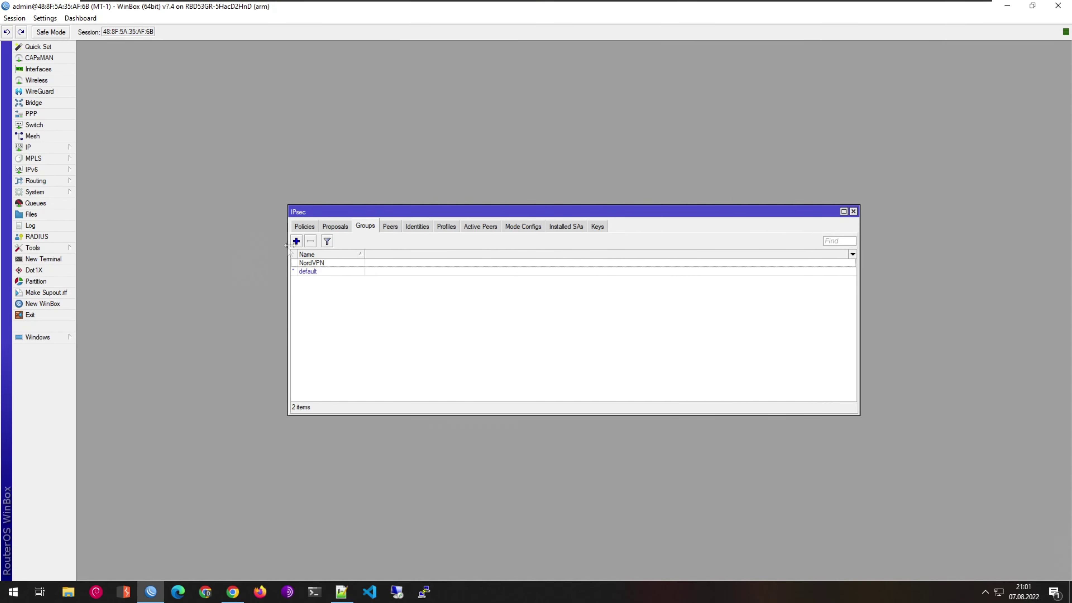
Start a new IPsec policy template with source and destination addresses both set to 0.0.0.0/0.
left_click(304, 227)
left_click(297, 242)
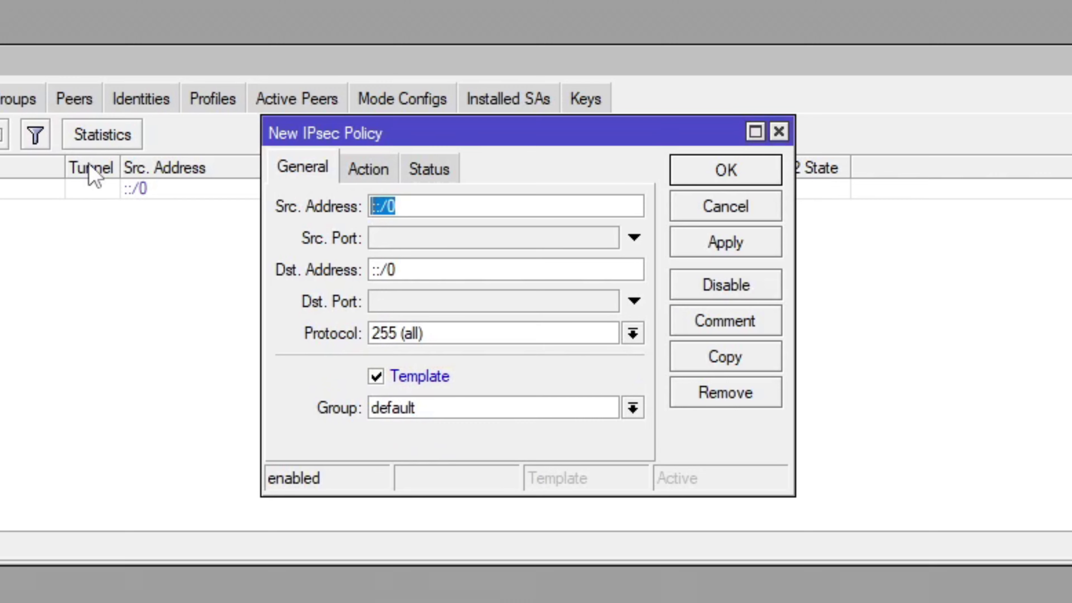
type("0.0.0.0")
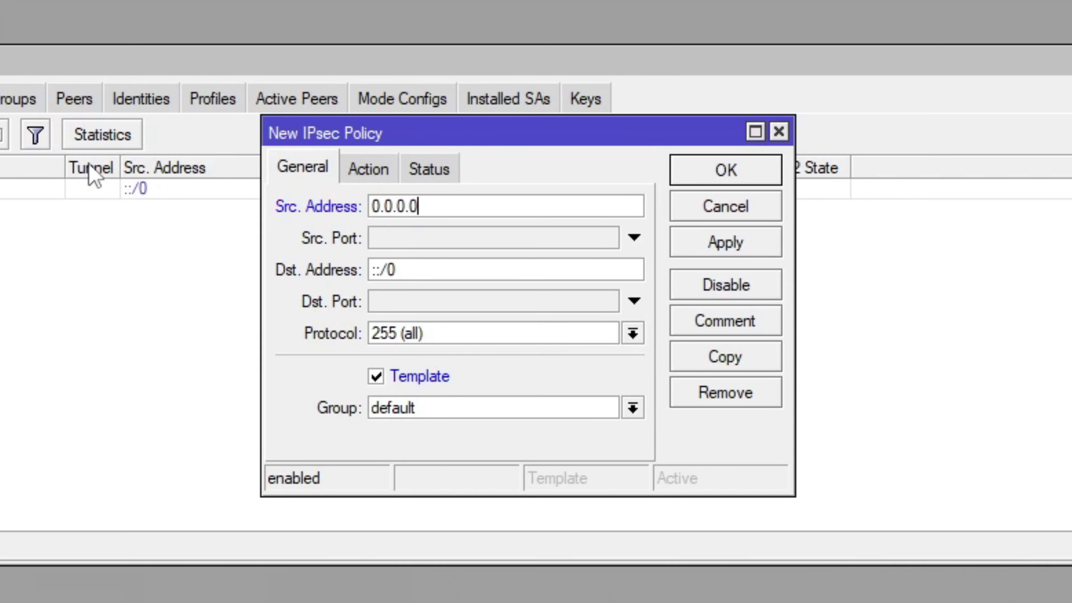
type("/0")
key("Tab")
key("Tab")
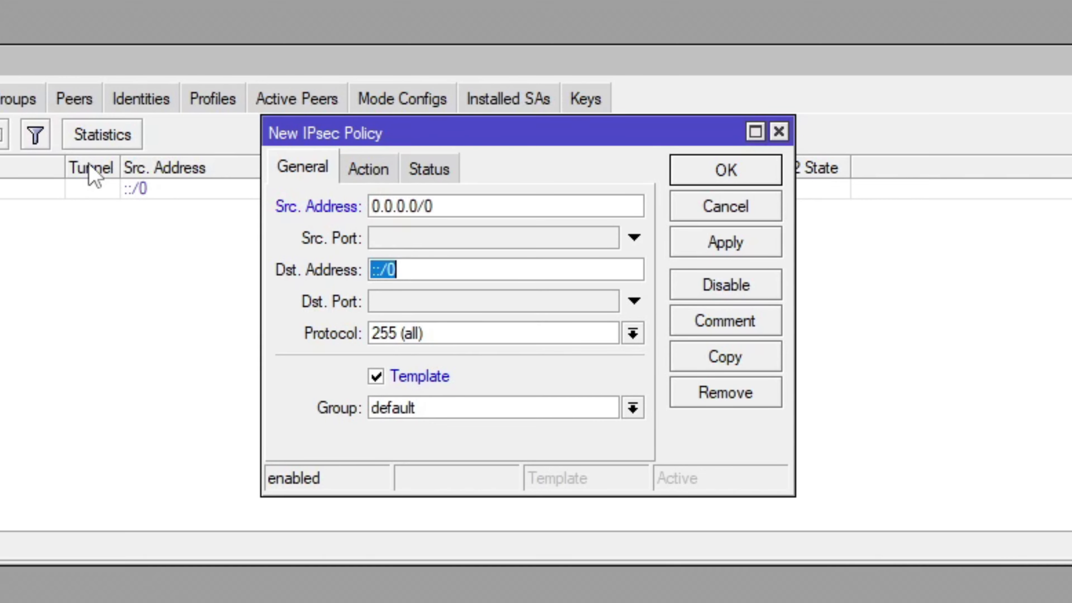
type("0.0.0.00")
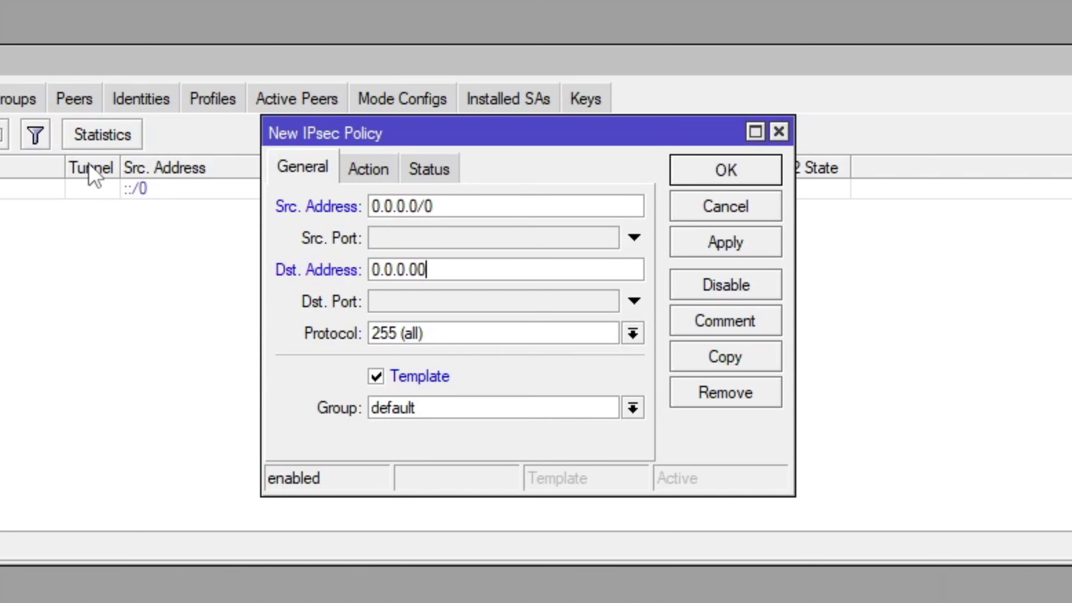
key("BackSpace")
type("/0")
Assign the NordVPN proposal to the new IPsec policy and save it.
left_click(368, 169)
left_click(632, 268)
left_click(464, 309)
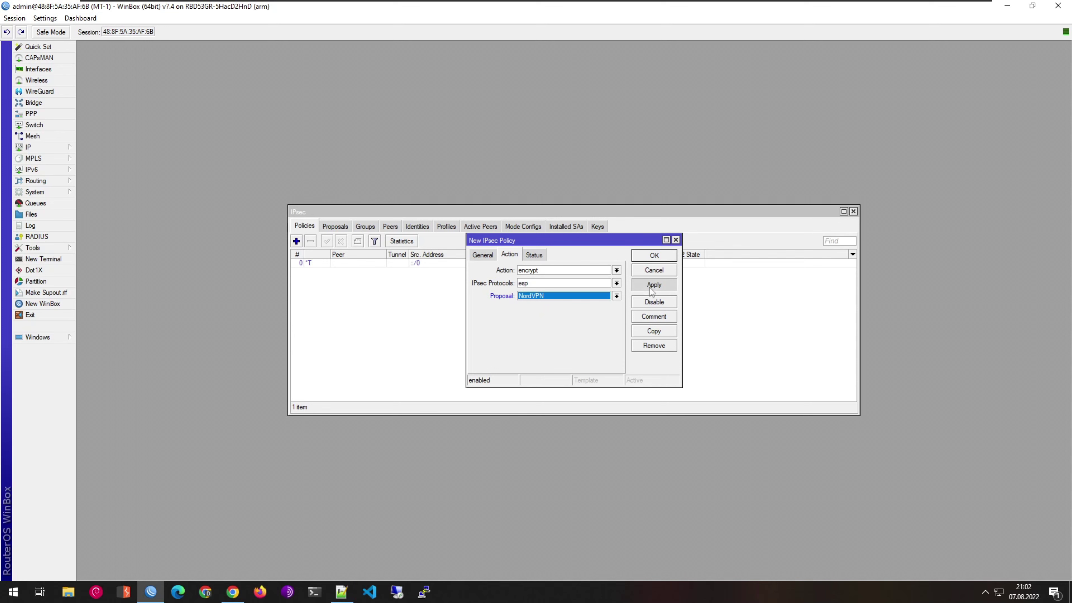
left_click(654, 284)
left_click(656, 256)
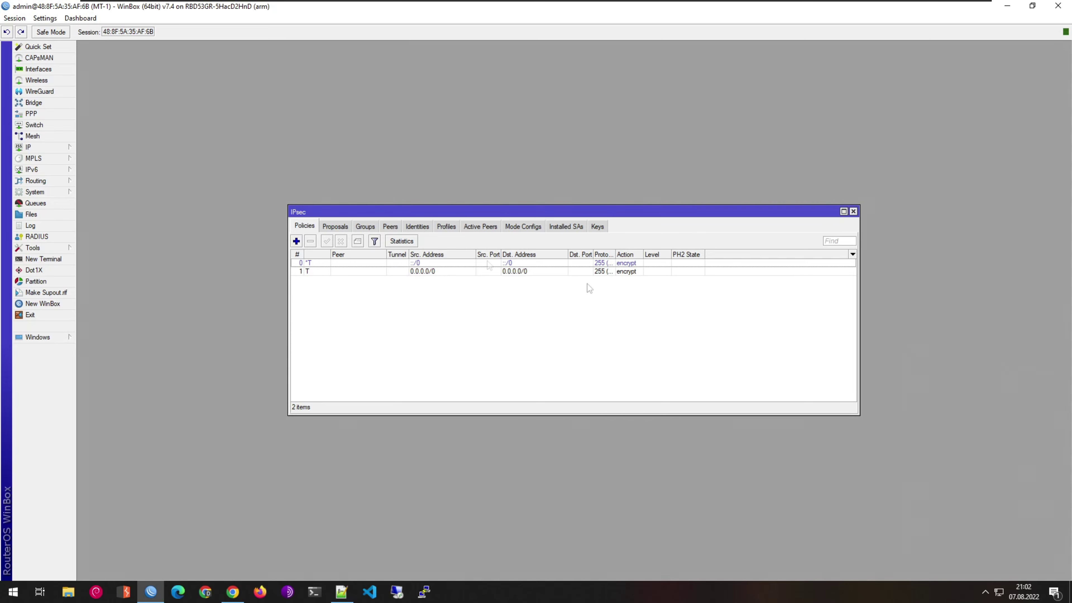
Start a new IPsec mode config named NordVPN with Responder disabled and check its source address list choices.
left_click(525, 225)
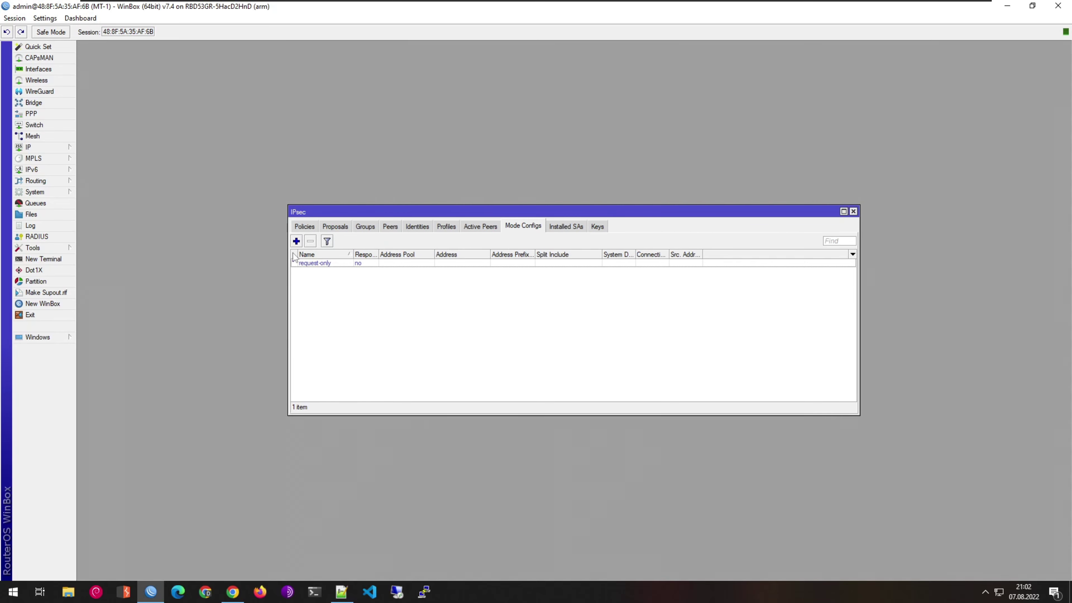
left_click(296, 241)
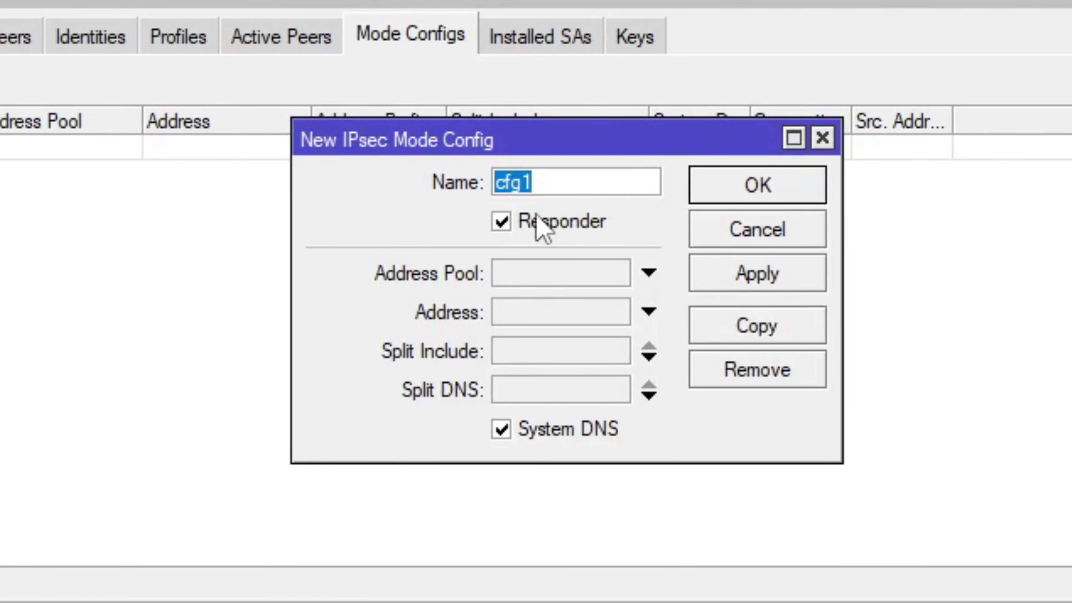
type("NordVPN")
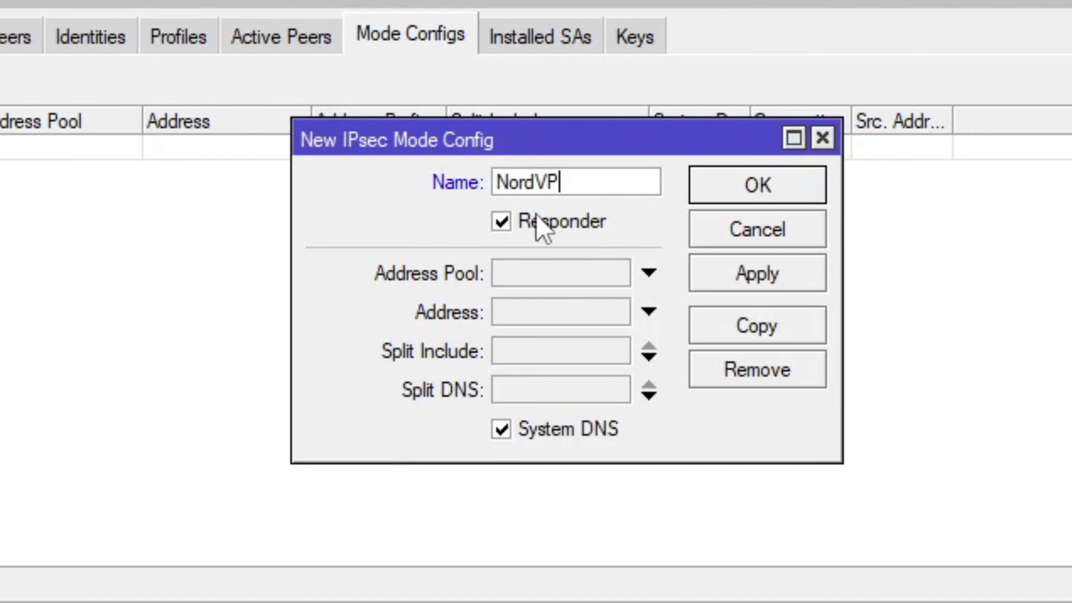
left_click(584, 221)
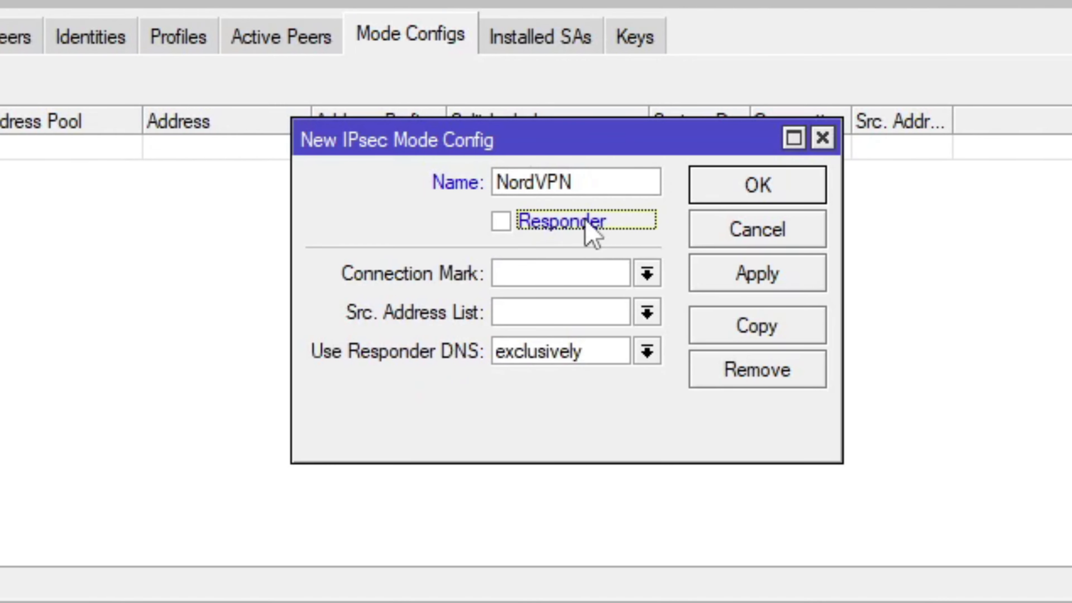
left_click(646, 313)
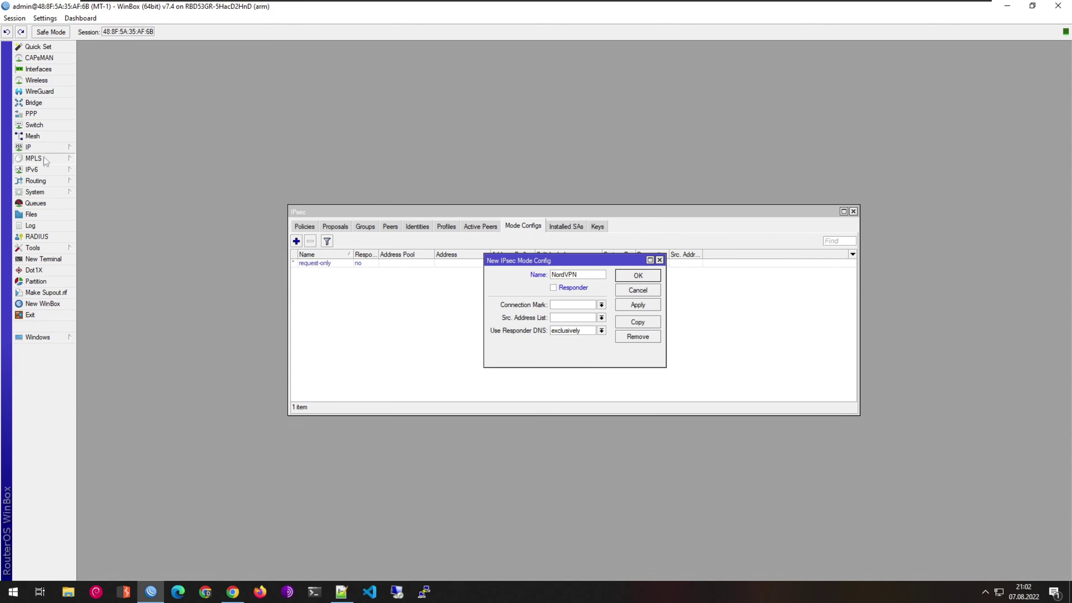
Start a firewall address list entry named local for the 192.168.88.0 subnet.
mouse_move(42, 148)
left_click(92, 227)
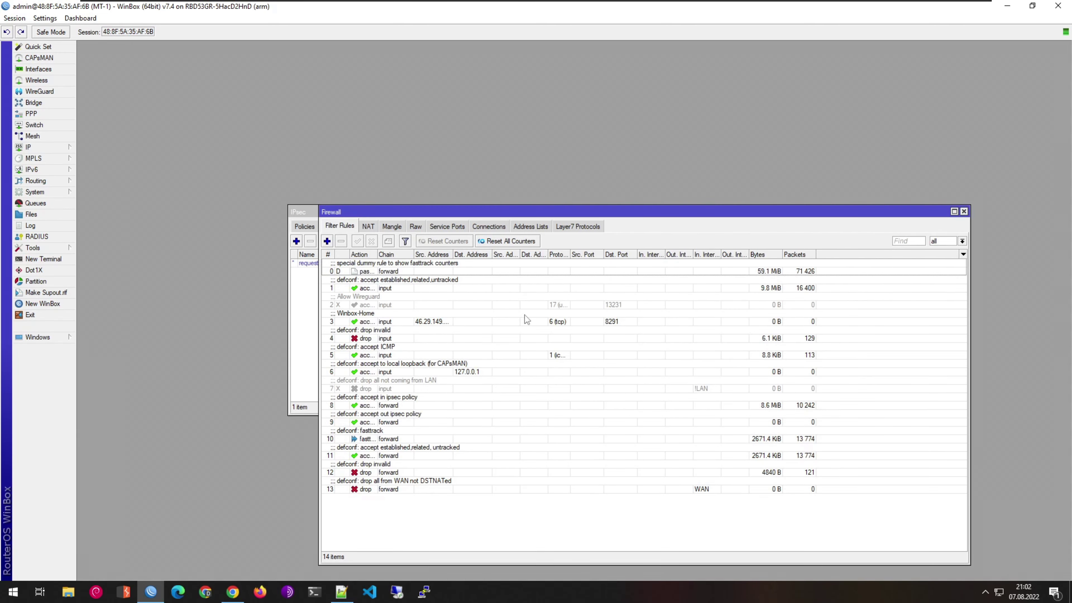
left_click(530, 226)
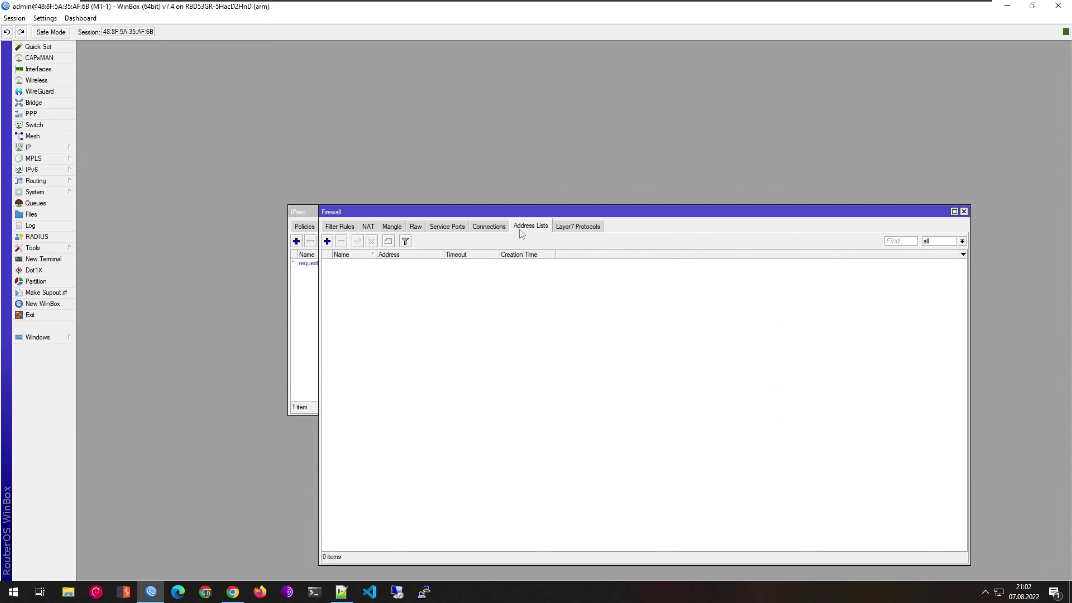
left_click(327, 240)
type("local")
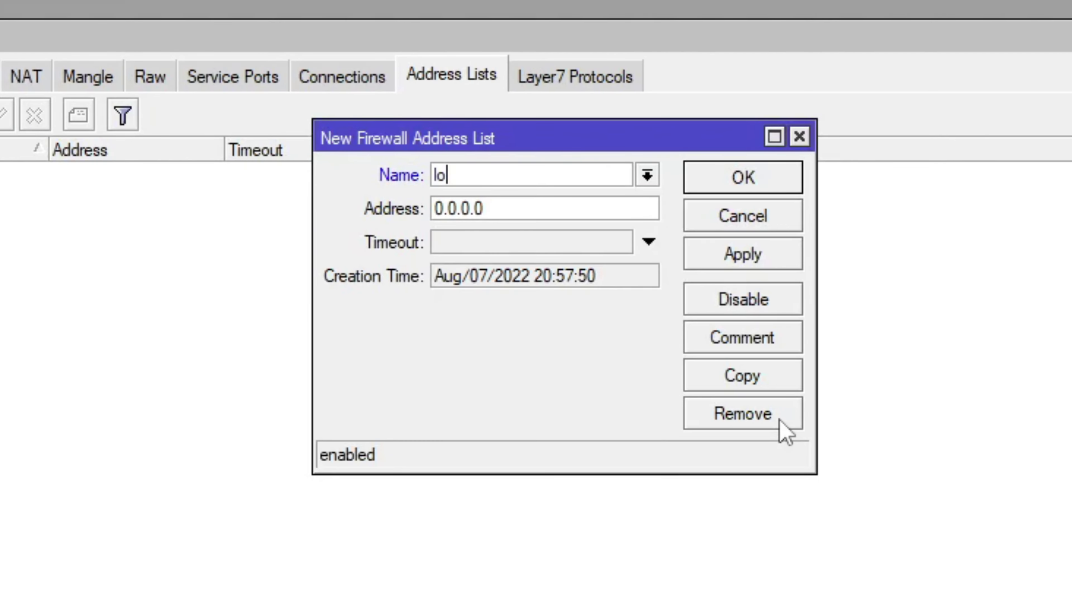
key("Tab")
type("192/")
key("BackSpace")
type(".168.88.0/34")
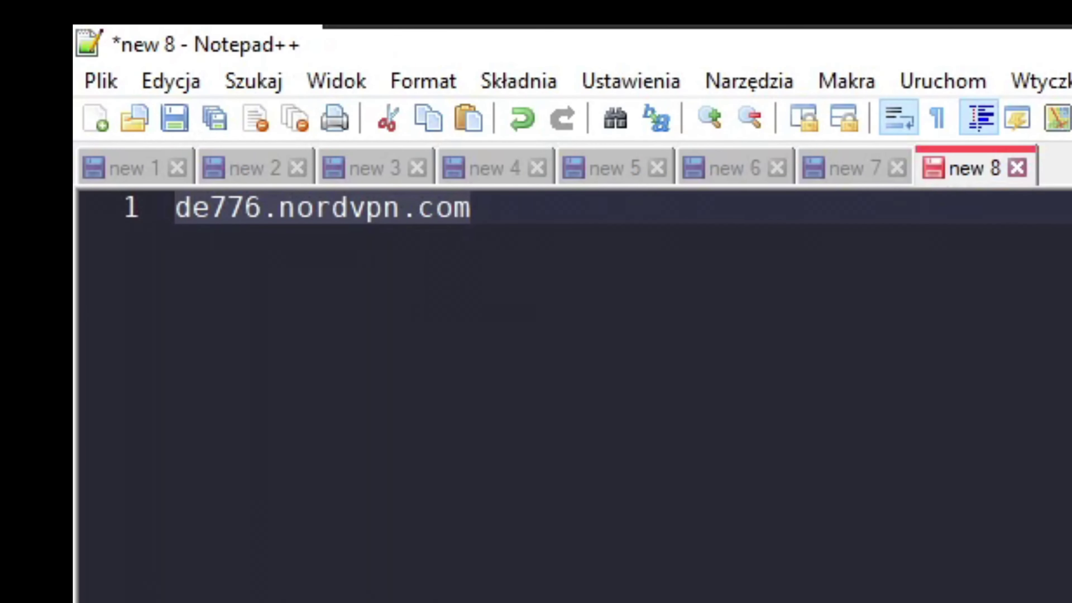
Copy the hostname de776.nordvpn.com from Notepad++ into the address of the new NordVPN IPsec peer in WinBox.
left_click_drag(175, 79, 96, 79)
left_click_drag(278, 207, 175, 207)
key("ctrl+c")
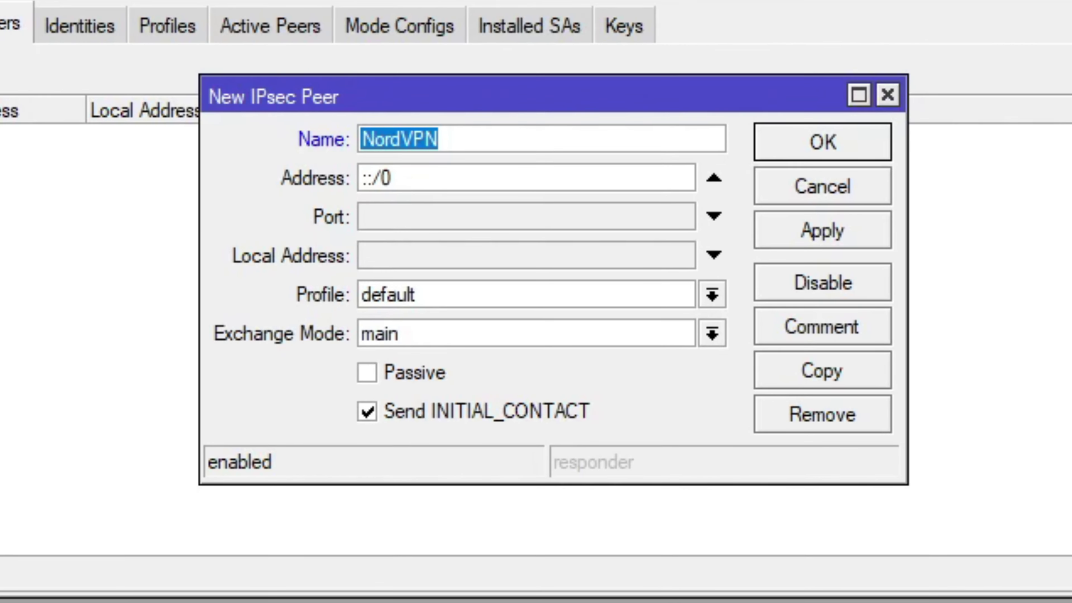
key("Tab")
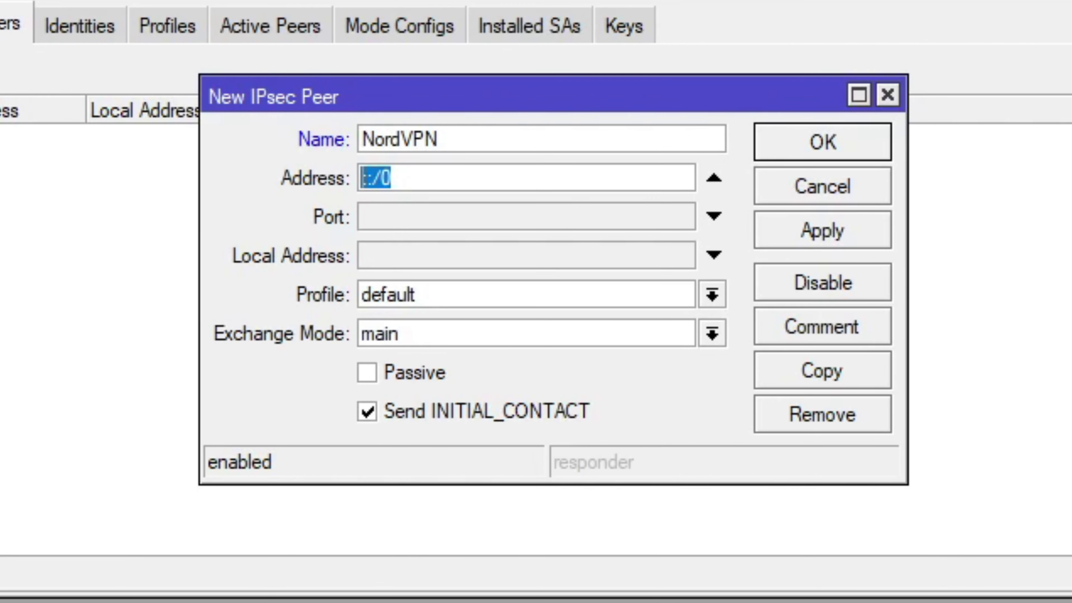
key("ctrl+v")
Set the peer's profile to NordVPN and its exchange mode to IKE2, and save the peer.
left_click(538, 297)
left_click(519, 318)
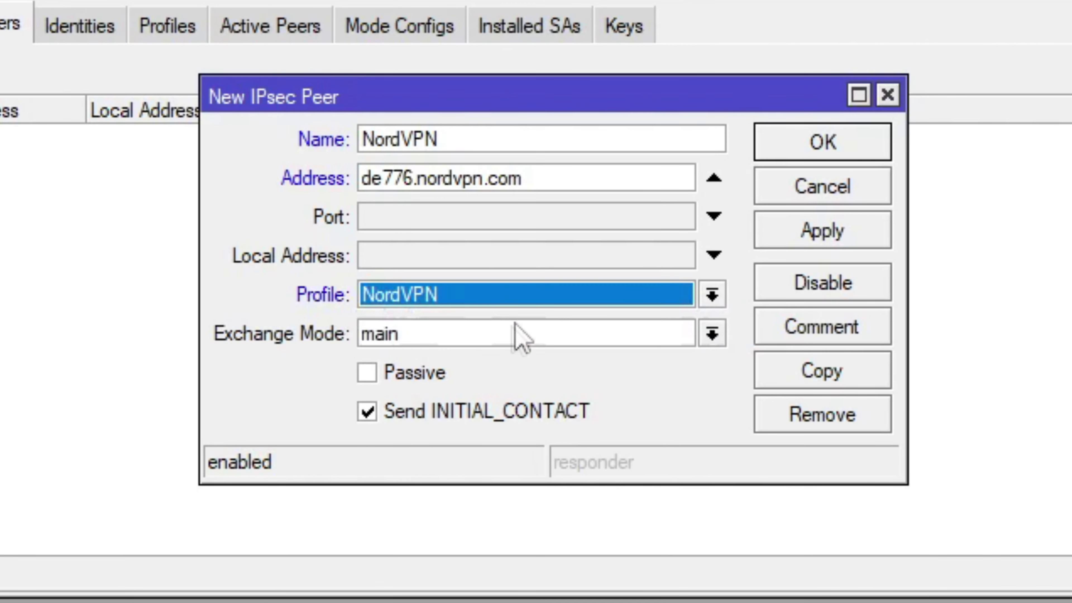
left_click(487, 336)
left_click(487, 361)
left_click(823, 231)
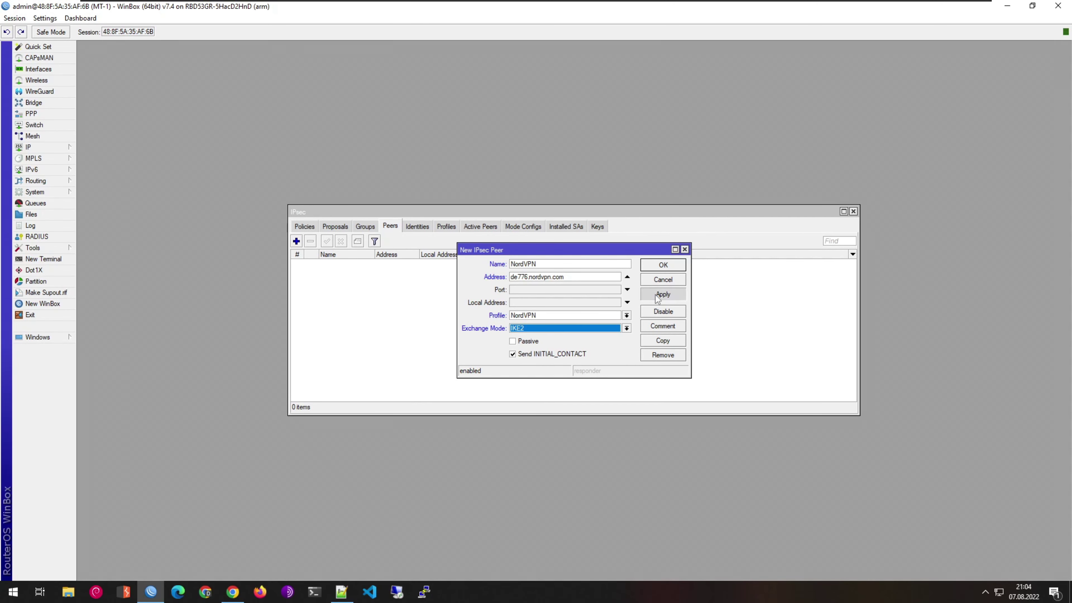
left_click(671, 265)
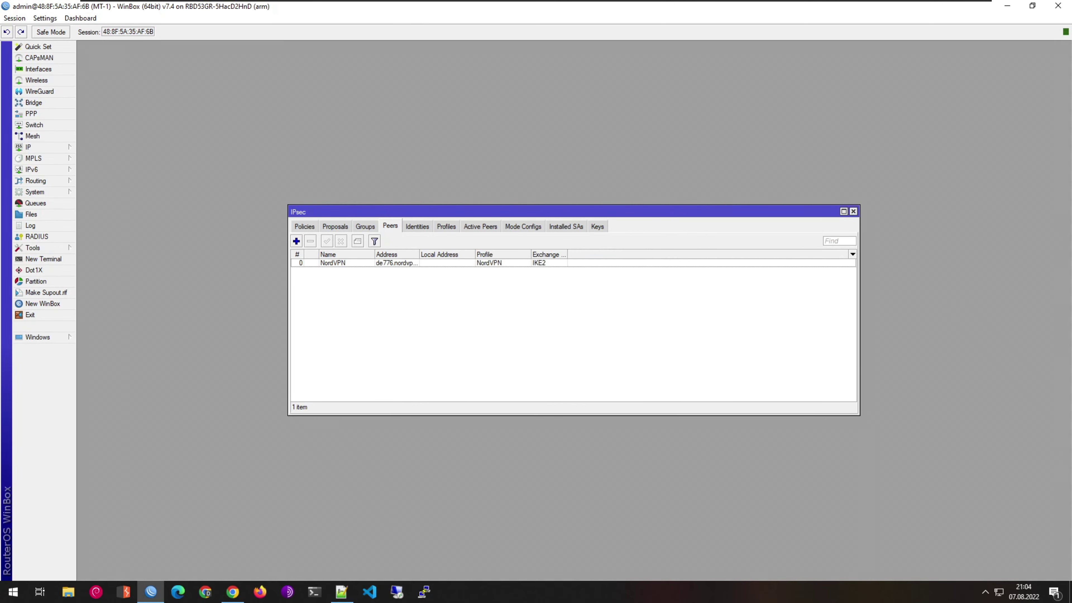
Start a new IPsec identity for the NordVPN peer using eap authentication with the MS-CHAPv2 method.
left_click(408, 230)
left_click(296, 241)
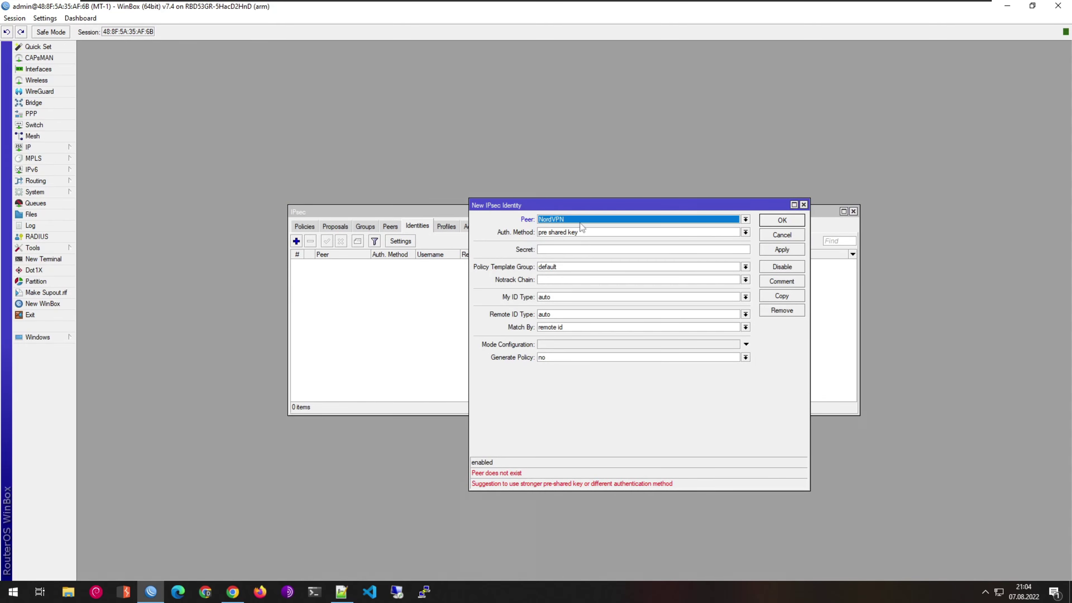
left_click(582, 233)
left_click(573, 249)
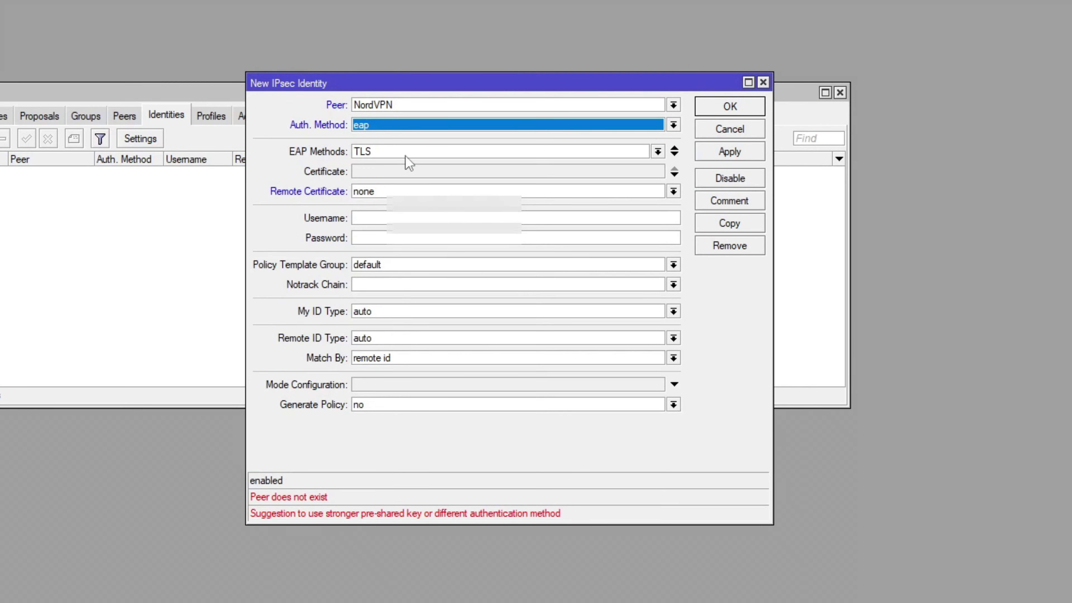
left_click(472, 151)
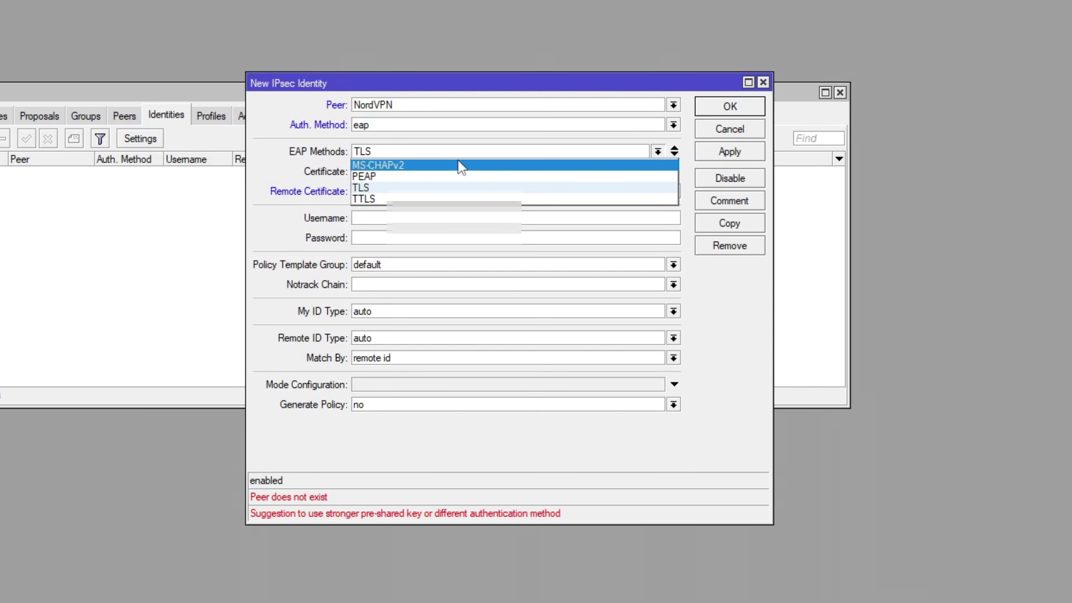
left_click(459, 160)
Paste the VPN service username and password into the new identity.
left_click(356, 218)
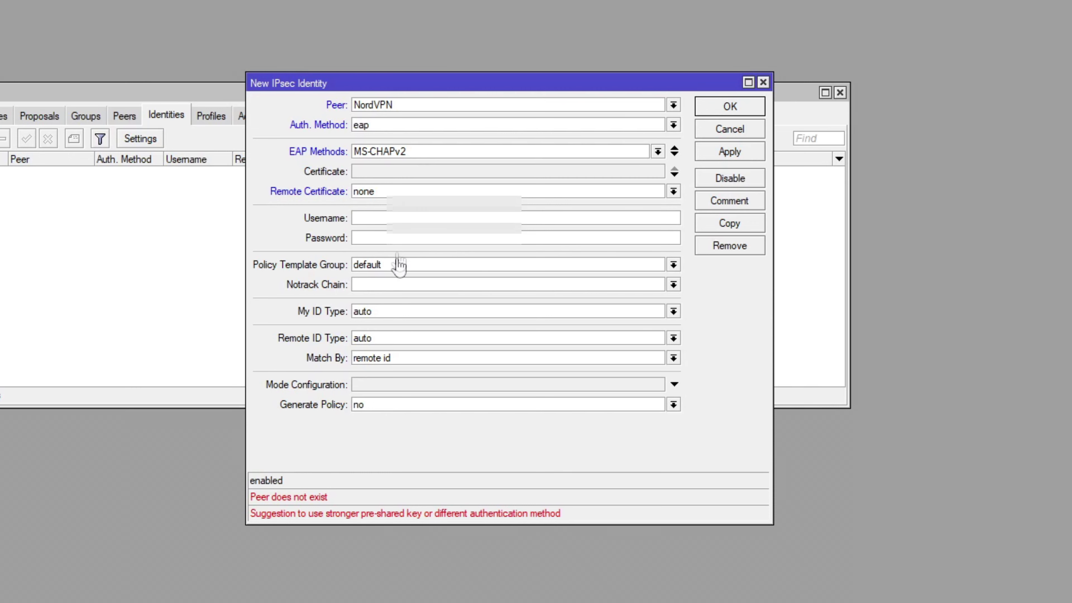
key("ctrl+v")
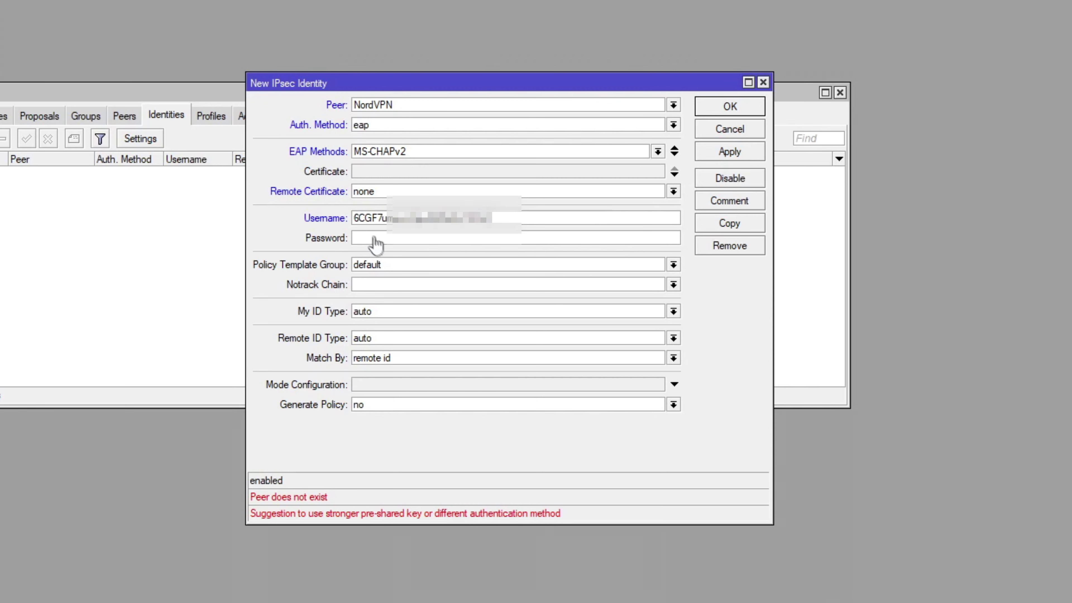
key("ctrl+v")
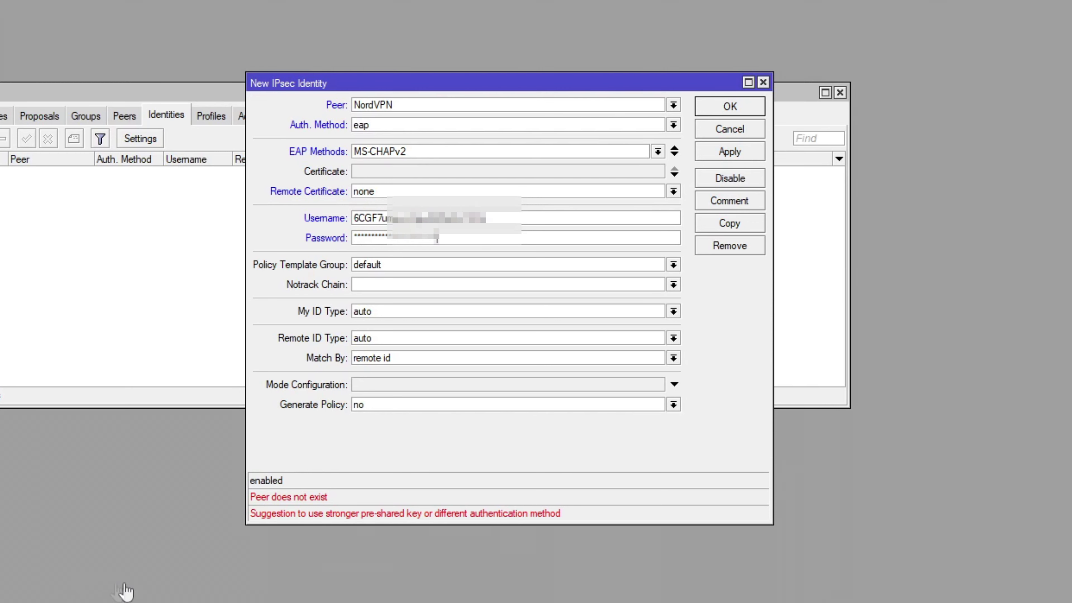
Set the identity's policy template group and mode configuration to NordVPN, generate policy to port strict, and save it.
left_click(396, 266)
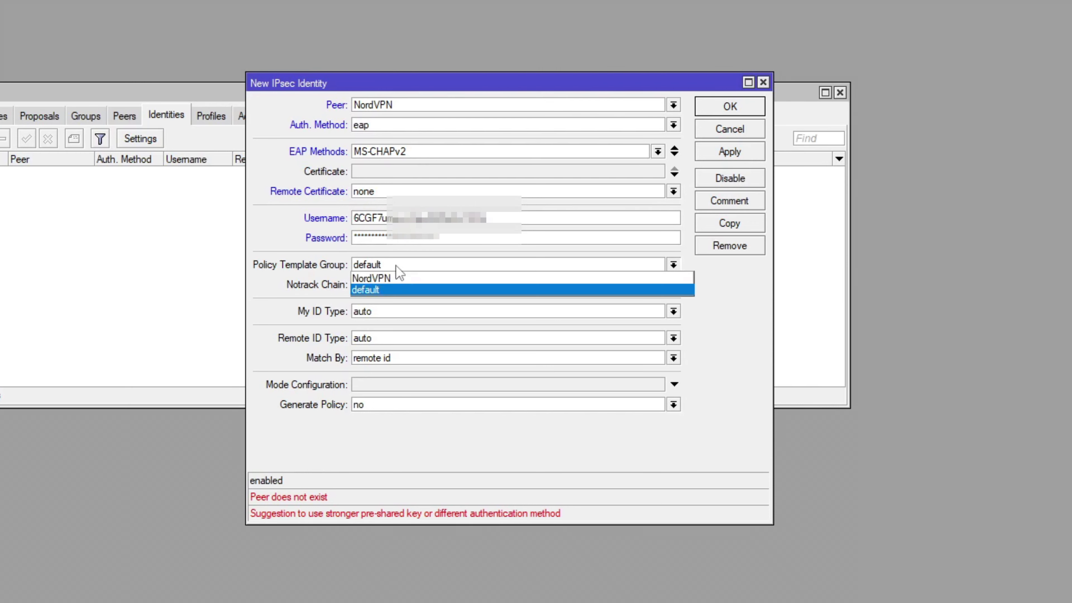
left_click(399, 279)
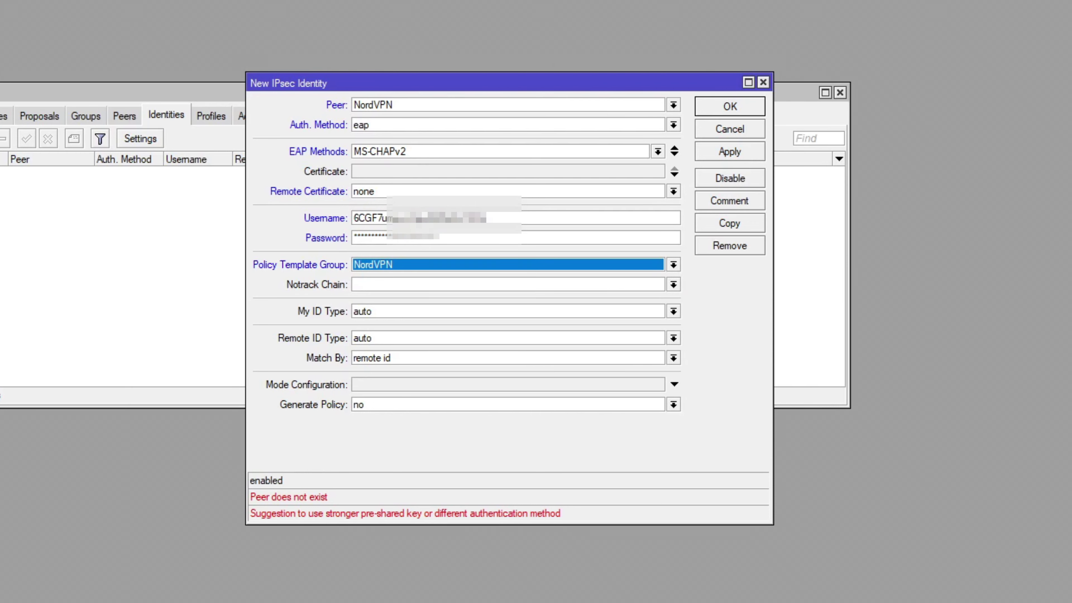
left_click(401, 404)
left_click(401, 441)
left_click(405, 384)
left_click(405, 385)
left_click(406, 401)
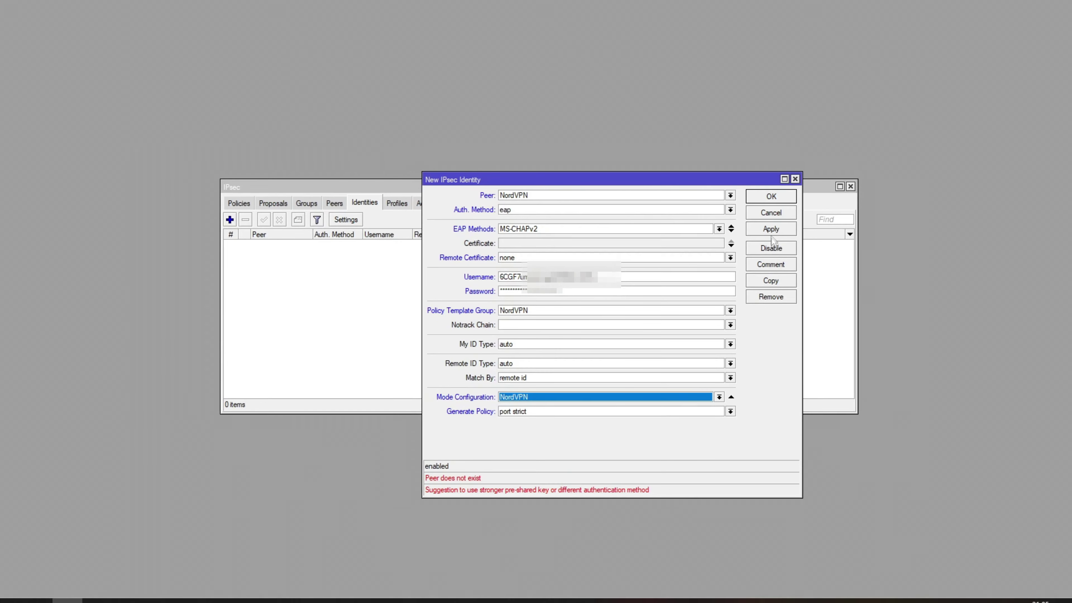
left_click(730, 151)
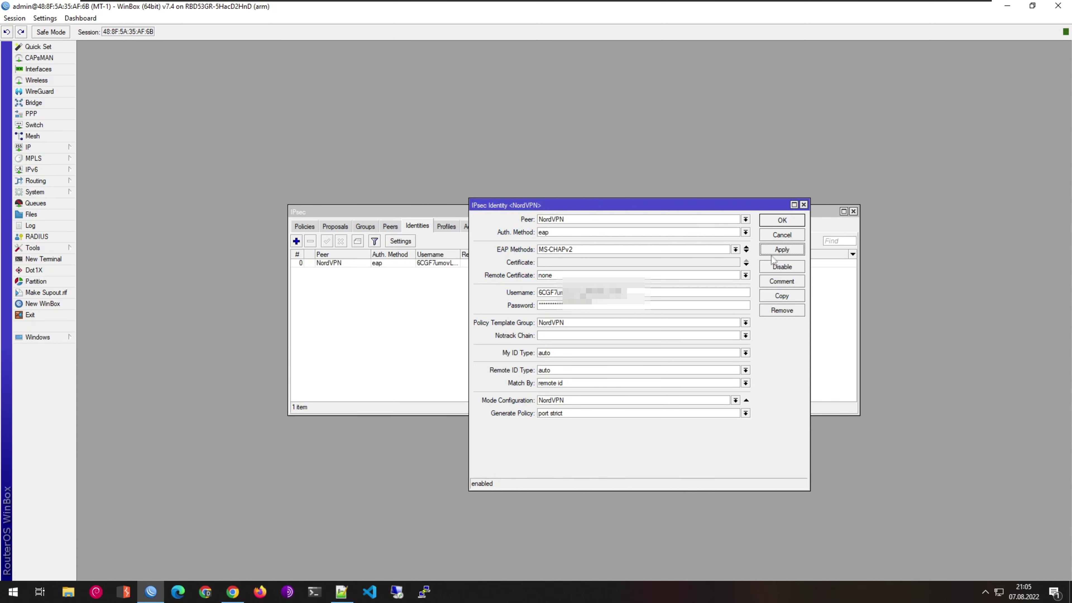
left_click(785, 221)
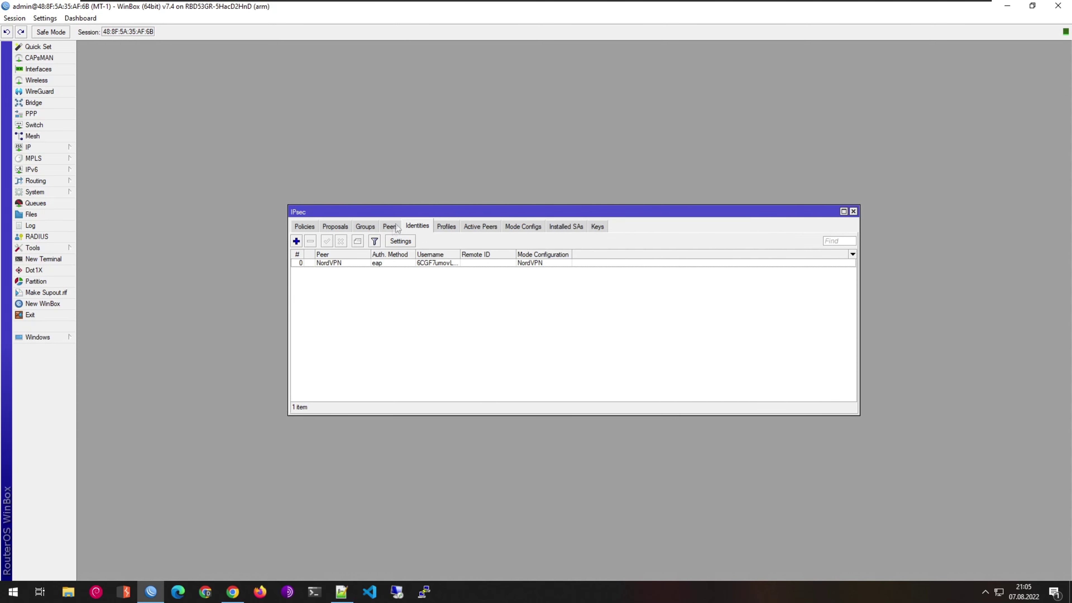
Check the IPsec active peers and the policies list for the state of the NordVPN connection.
left_click(478, 228)
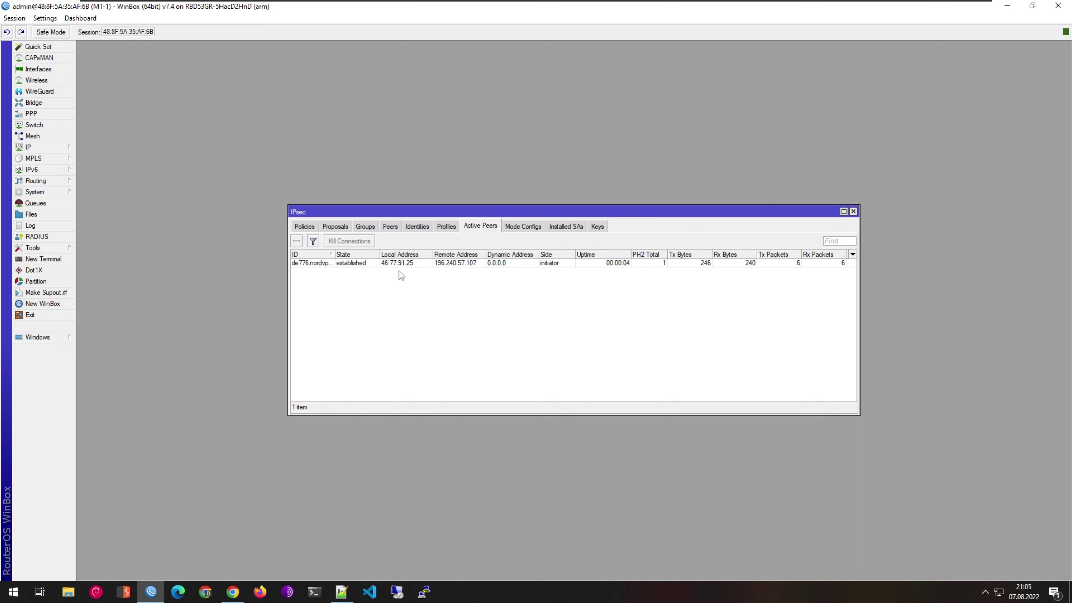
left_click(300, 227)
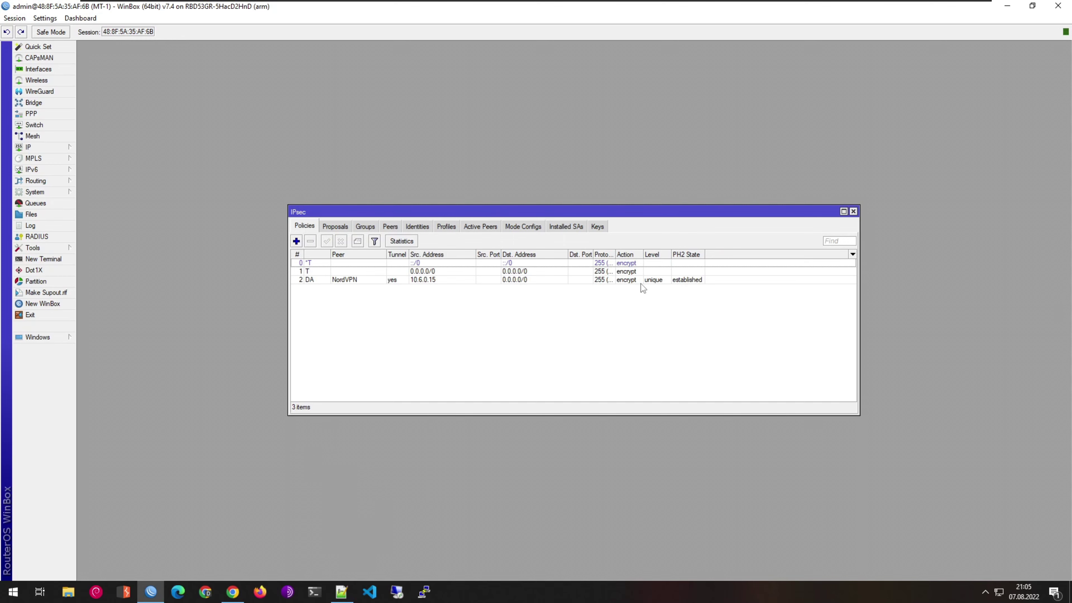
Examine the dynamic ipsec mode-config source NAT rule among the firewall's NAT rules.
left_click(47, 148)
left_click(108, 227)
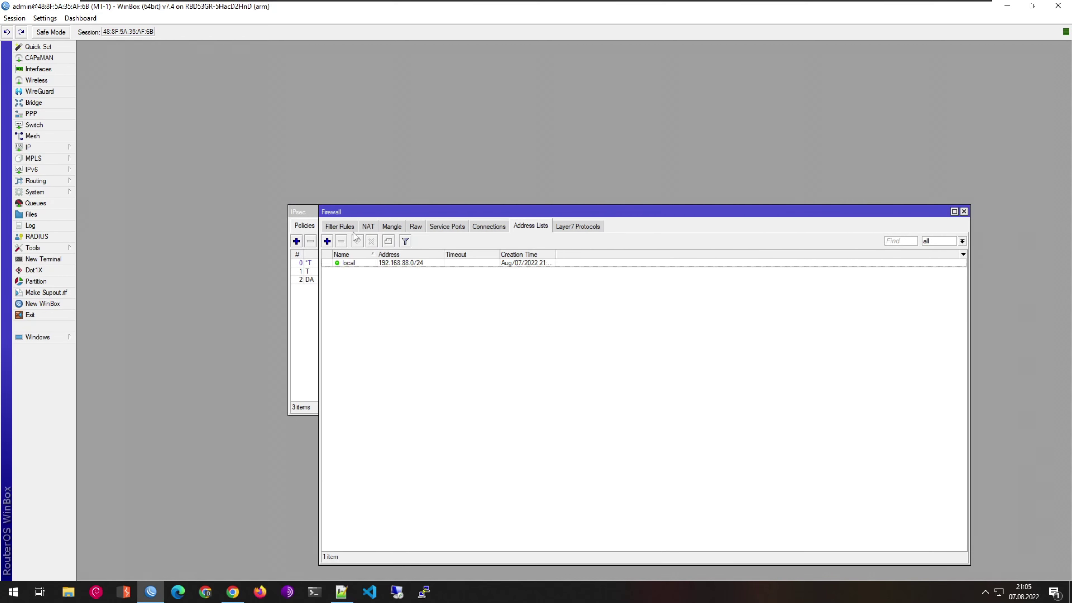
left_click(369, 227)
left_click(381, 273)
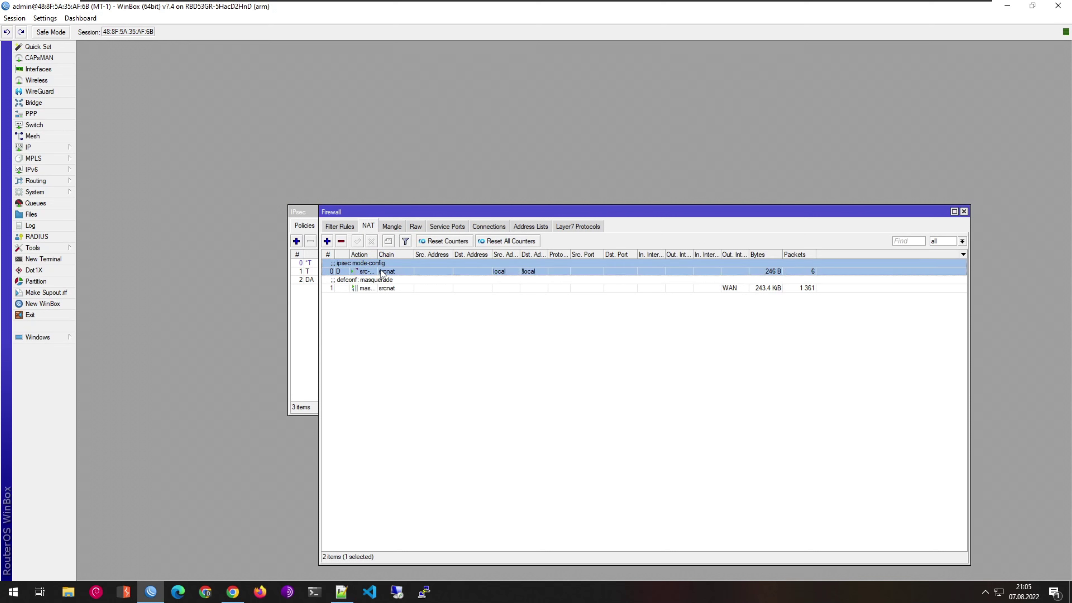
Check the public IP address on whatismyip.com in Chrome, and review the firewall filter rules back in WinBox.
left_click(233, 591)
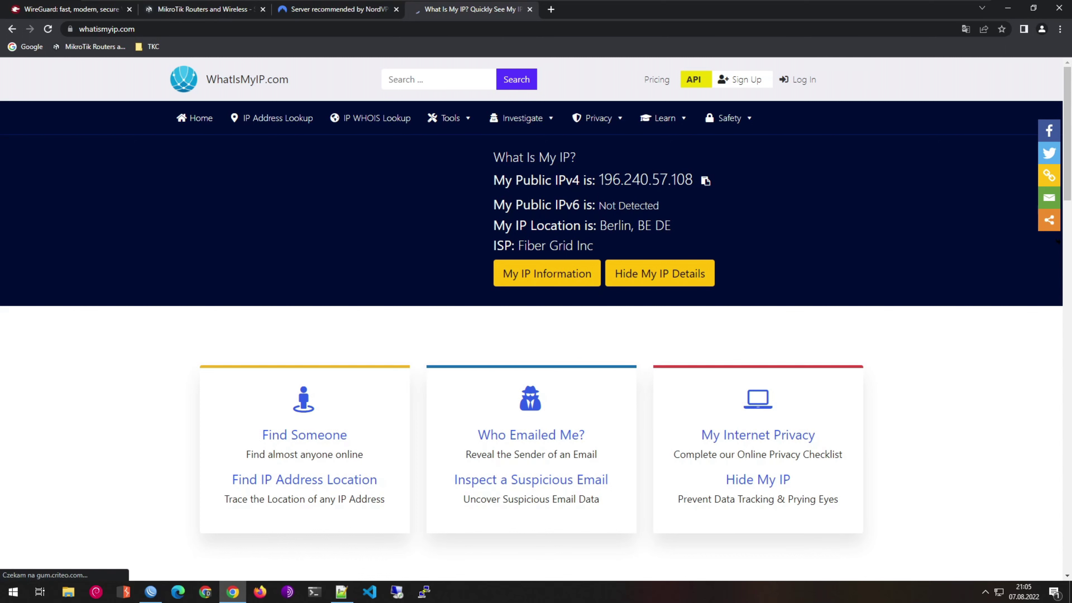
left_click(150, 592)
left_click(340, 227)
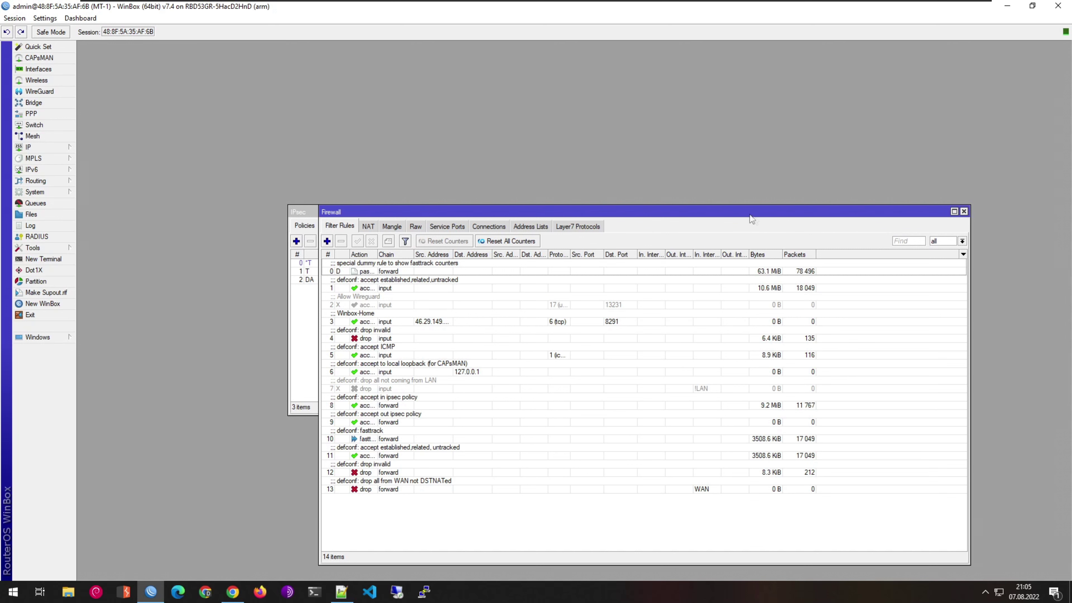
left_click(963, 212)
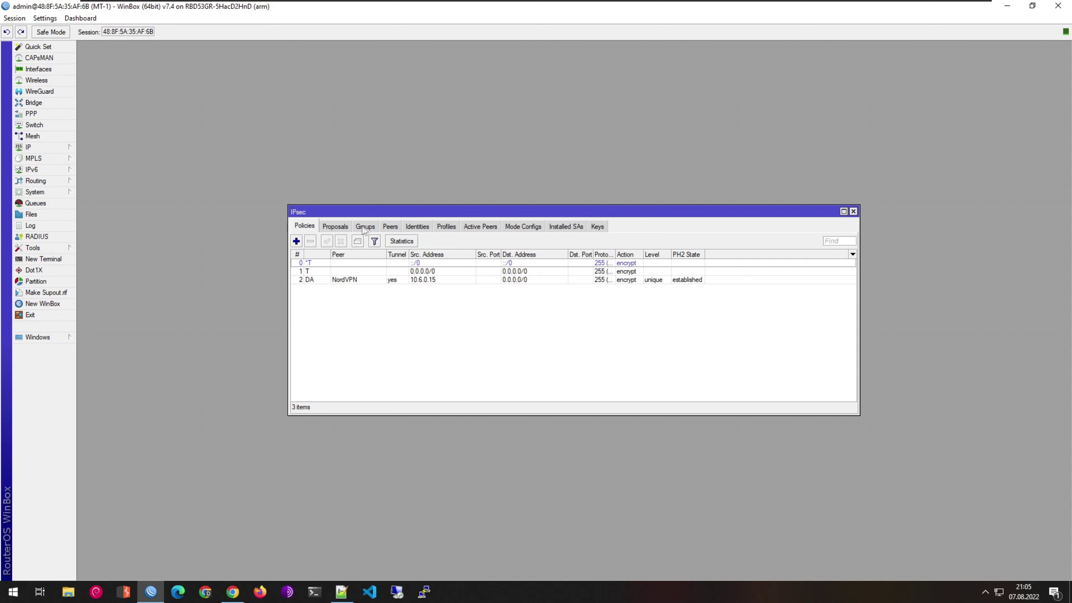
Disable the NordVPN IPsec peer and reload whatismyip.com in Chrome to check the public IP address without the tunnel.
left_click(391, 226)
left_click(326, 264)
left_click(341, 241)
left_click(232, 591)
left_click(48, 28)
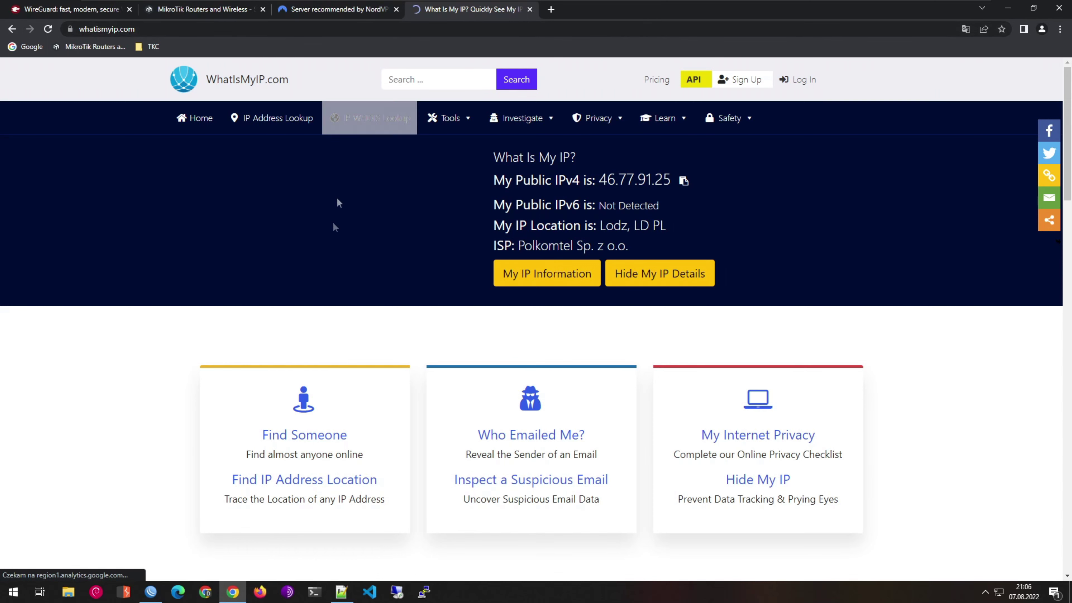
Return to WinBox, re-enable the NordVPN IPsec peer, and check the IPsec policies before closing the IPsec window.
left_click(151, 595)
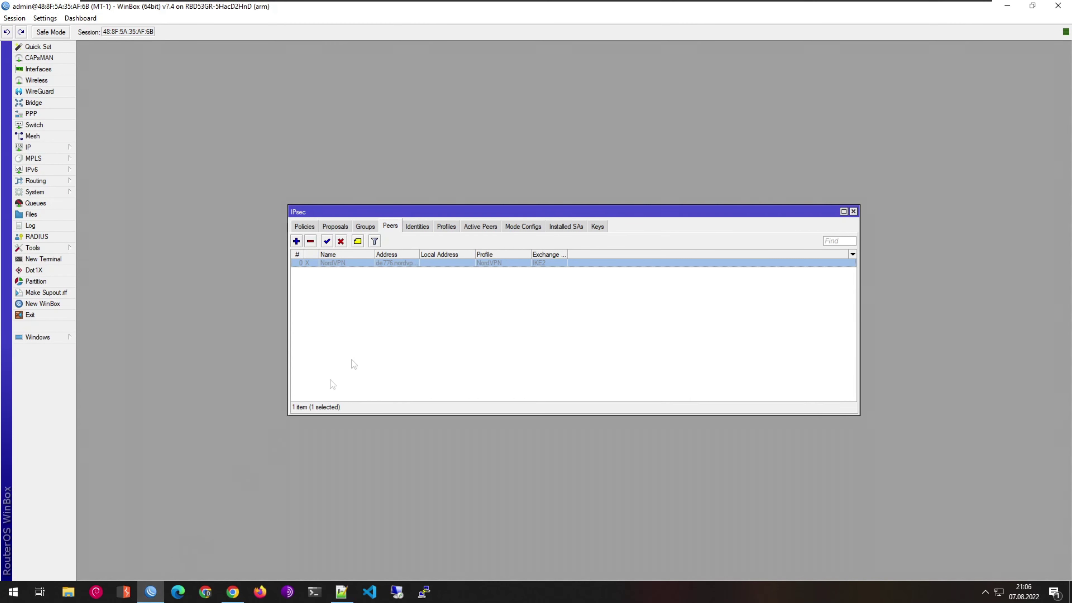
left_click(327, 241)
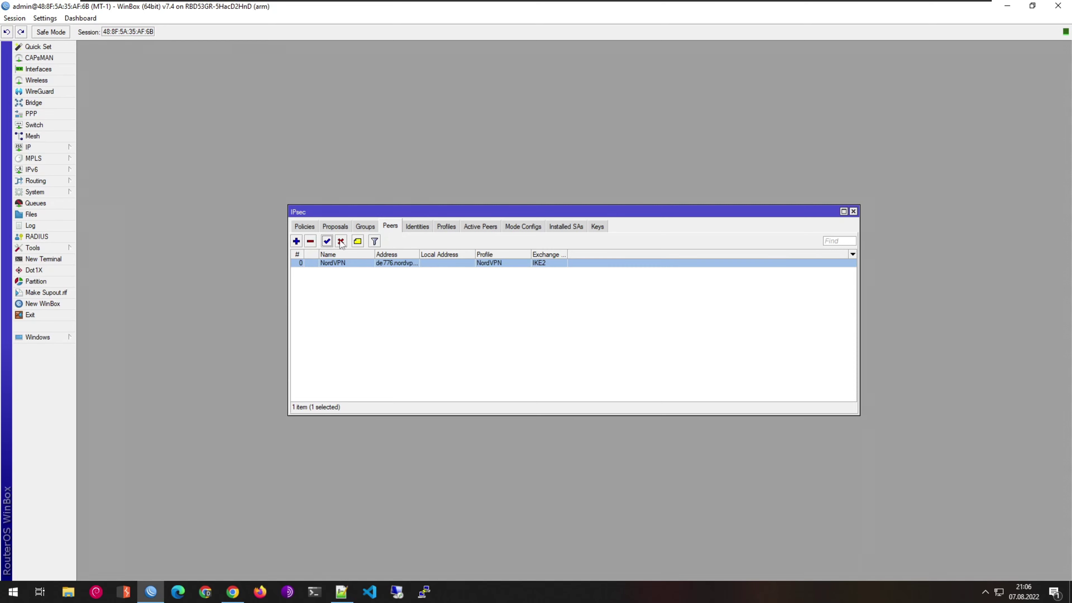
left_click(304, 228)
left_click(853, 211)
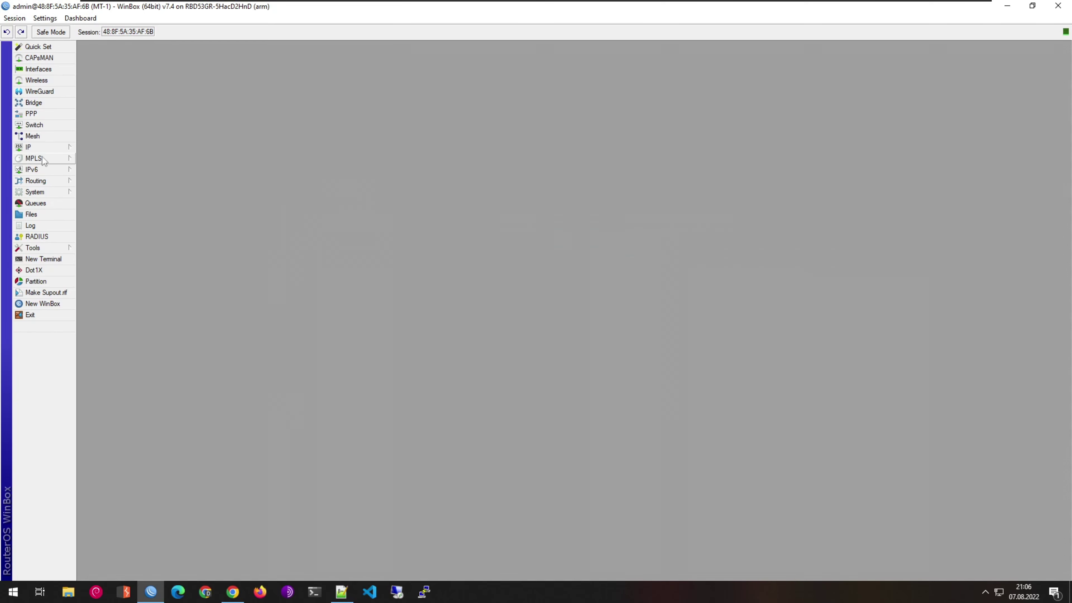
Add a firewall address list entry named vpn_tunnel with the address 192.168.88.233.
left_click(36, 147)
left_click(102, 227)
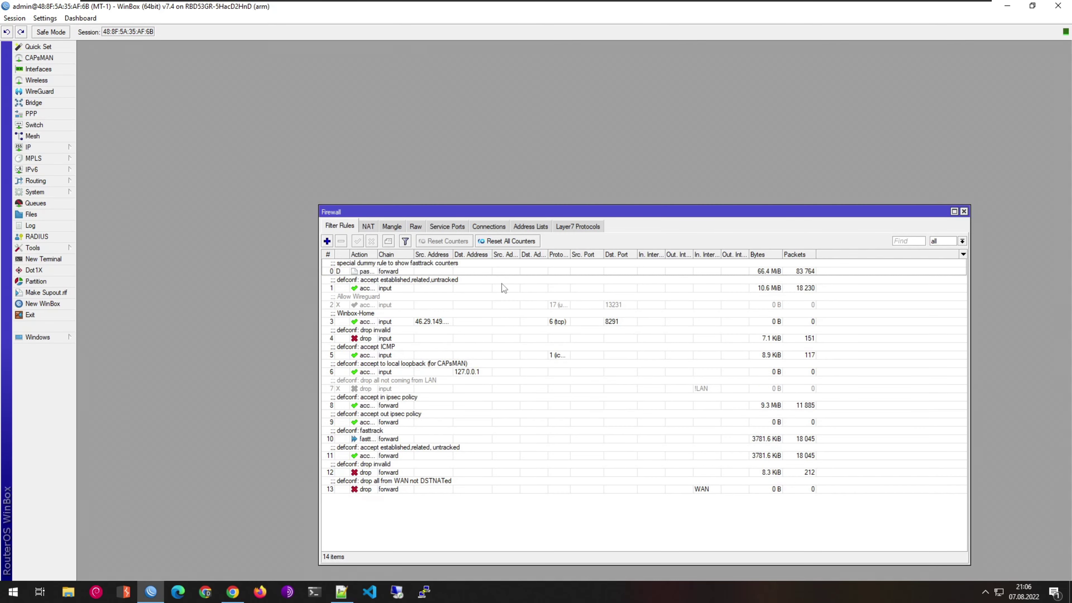
left_click(531, 226)
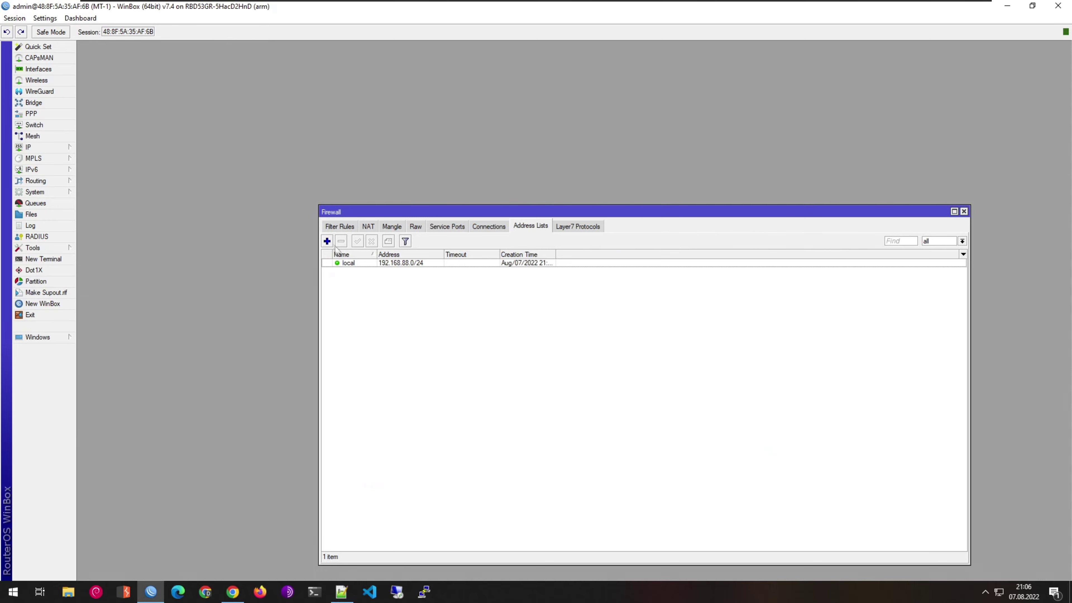
left_click(327, 242)
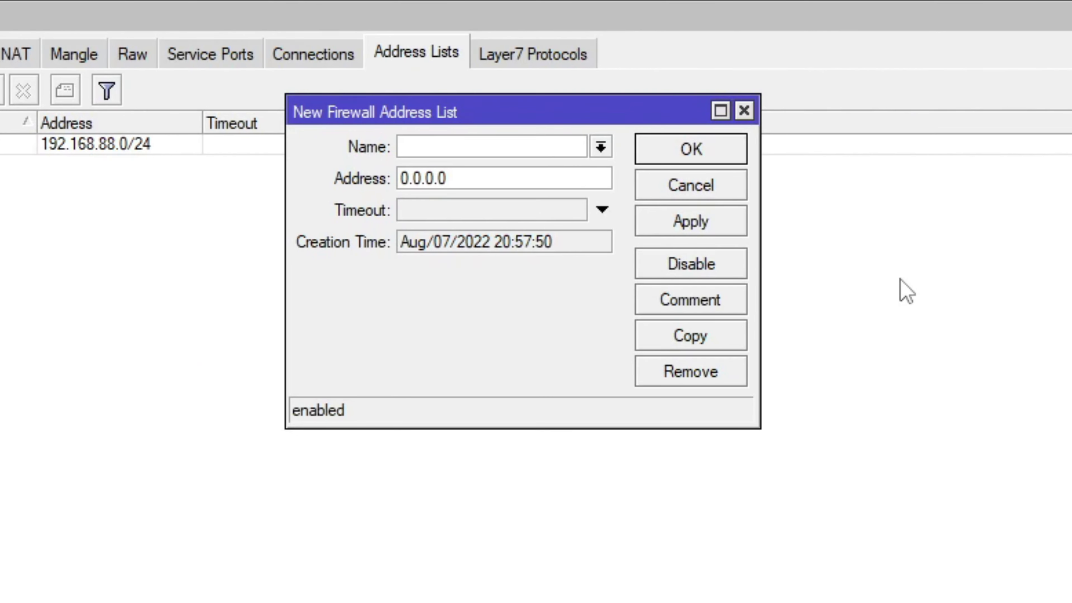
type("vpn_tunnel")
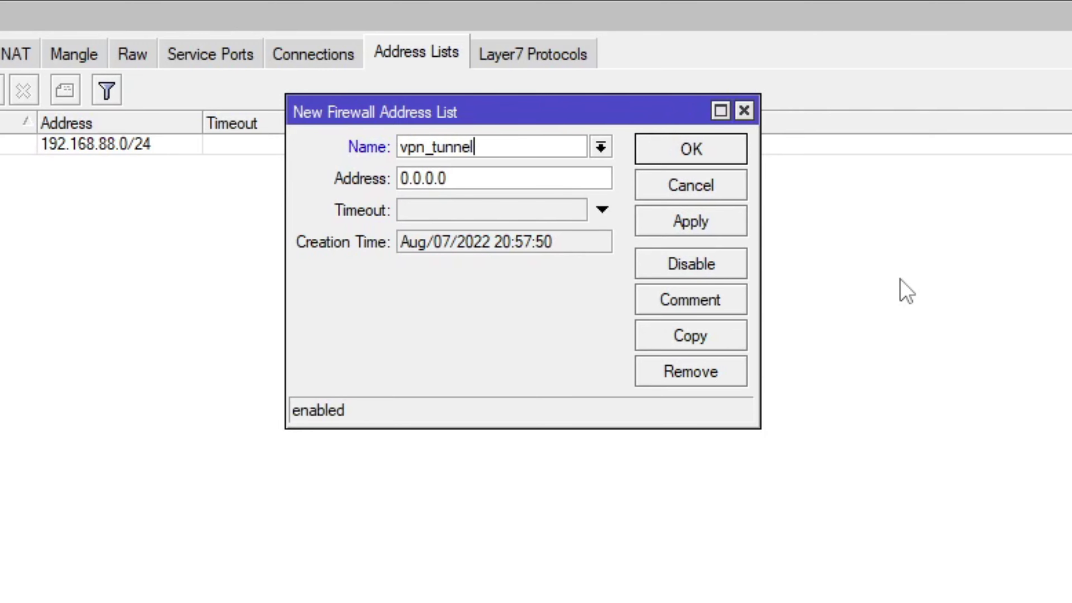
key("Tab")
type("192.168.")
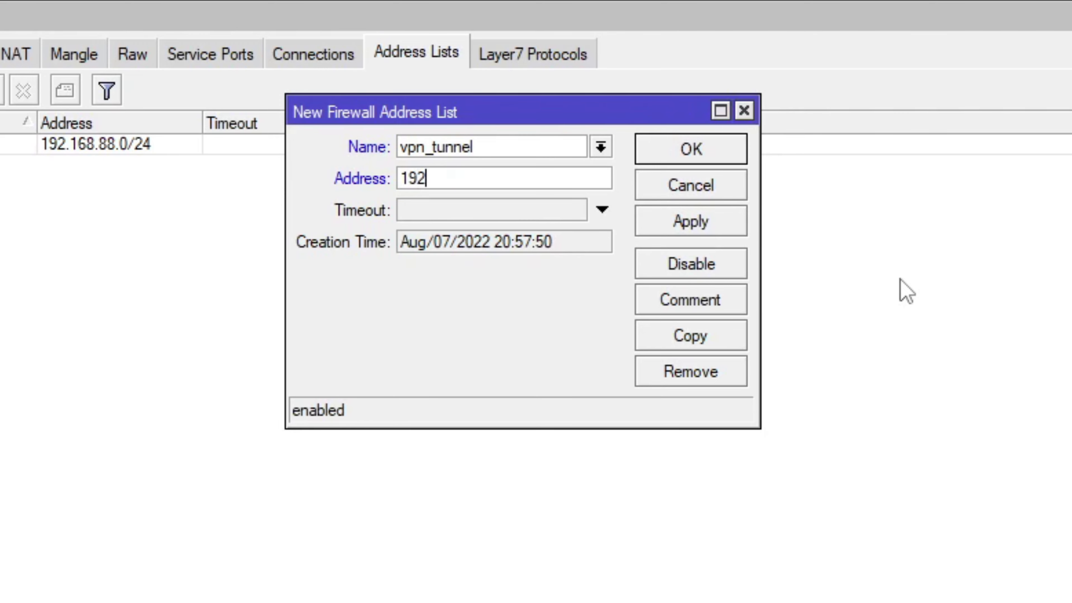
type("88.")
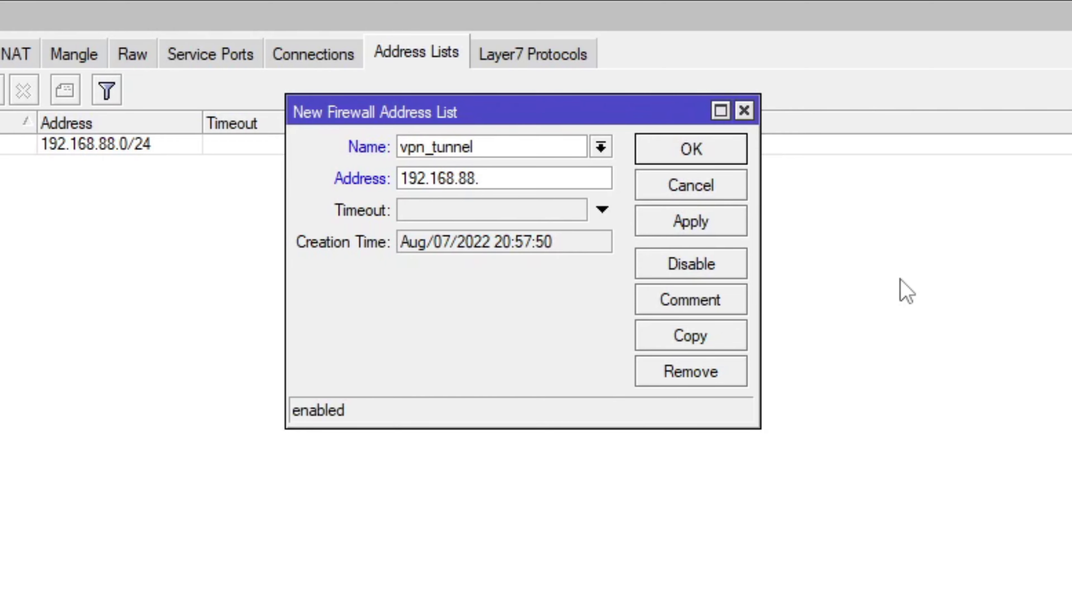
type("233")
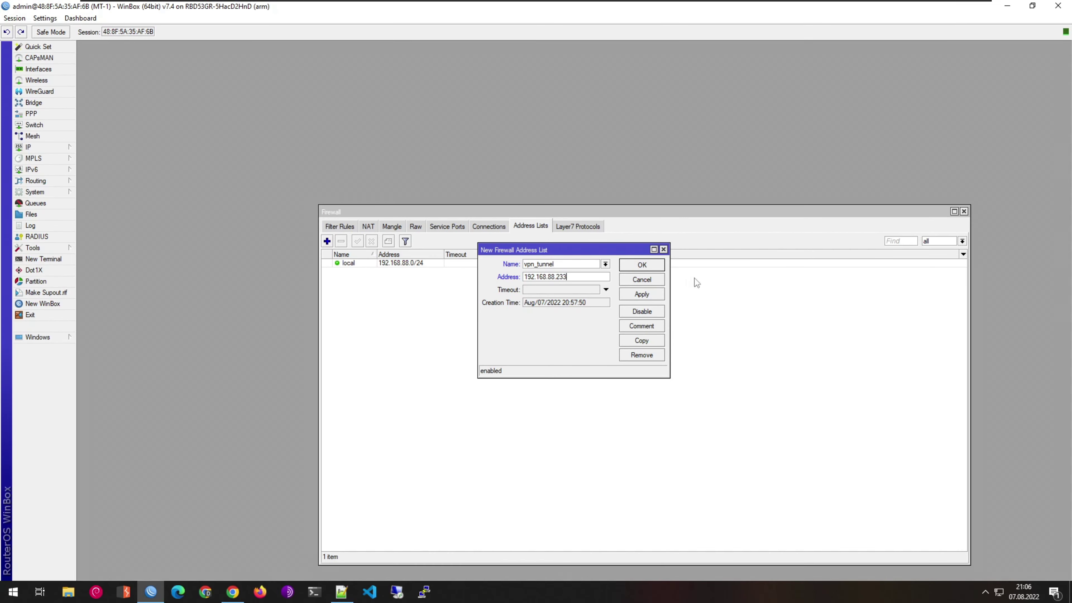
left_click(652, 294)
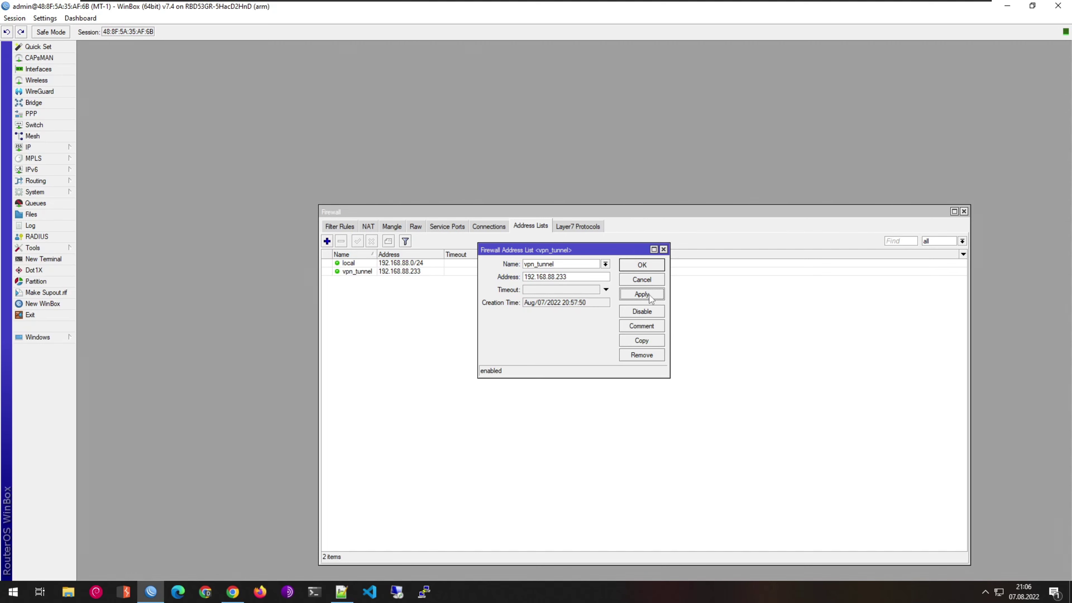
left_click(650, 266)
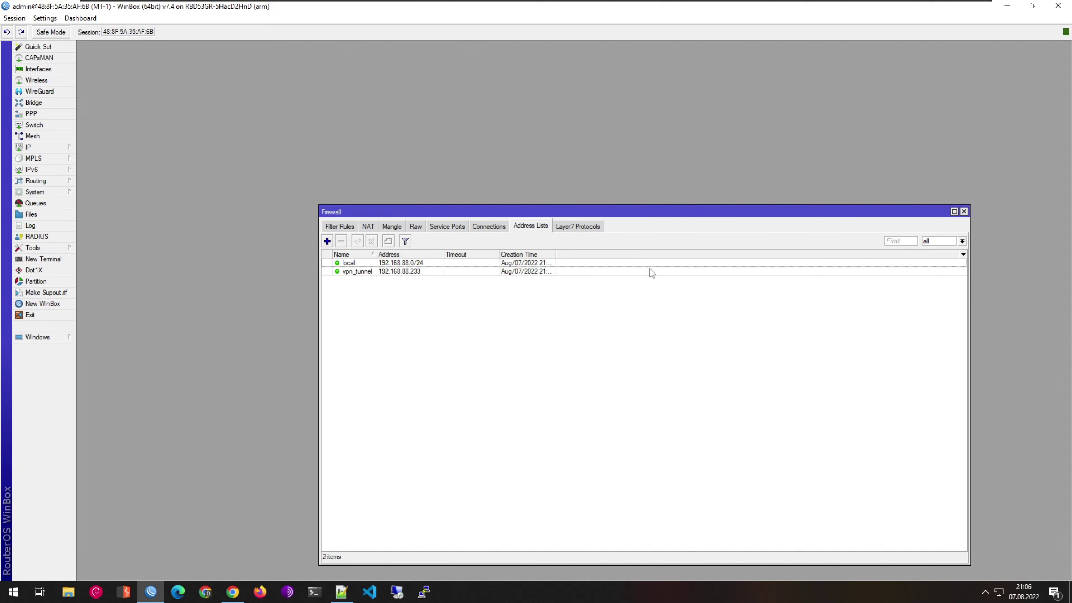
Start a new firewall mangle rule in the prerouting chain with vpn_tunnel as its source address list.
left_click(964, 211)
left_click(30, 147)
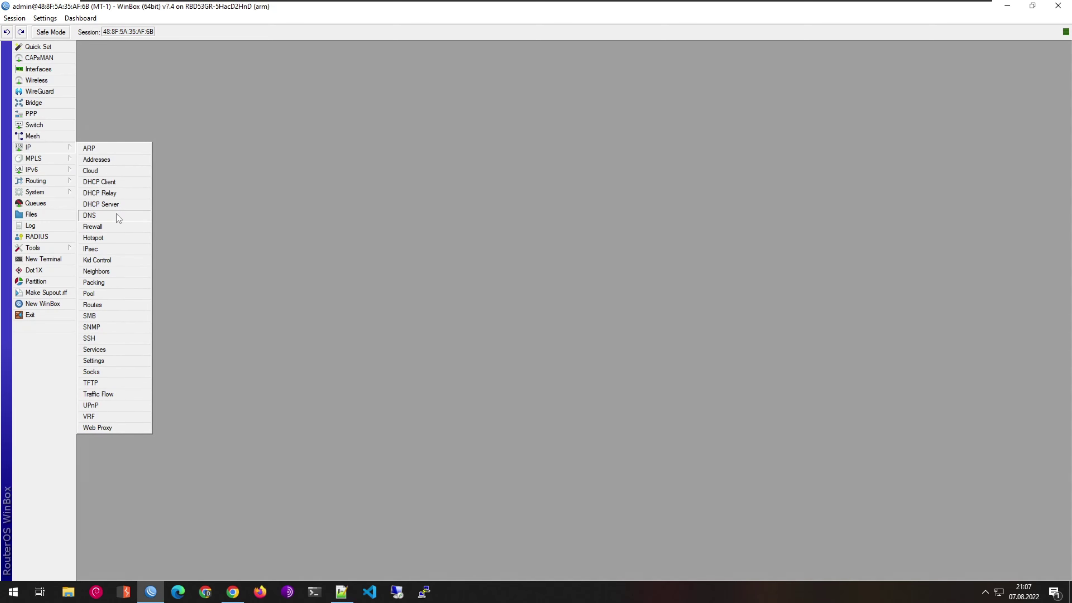
left_click(105, 227)
left_click(391, 226)
left_click(327, 241)
left_click(609, 209)
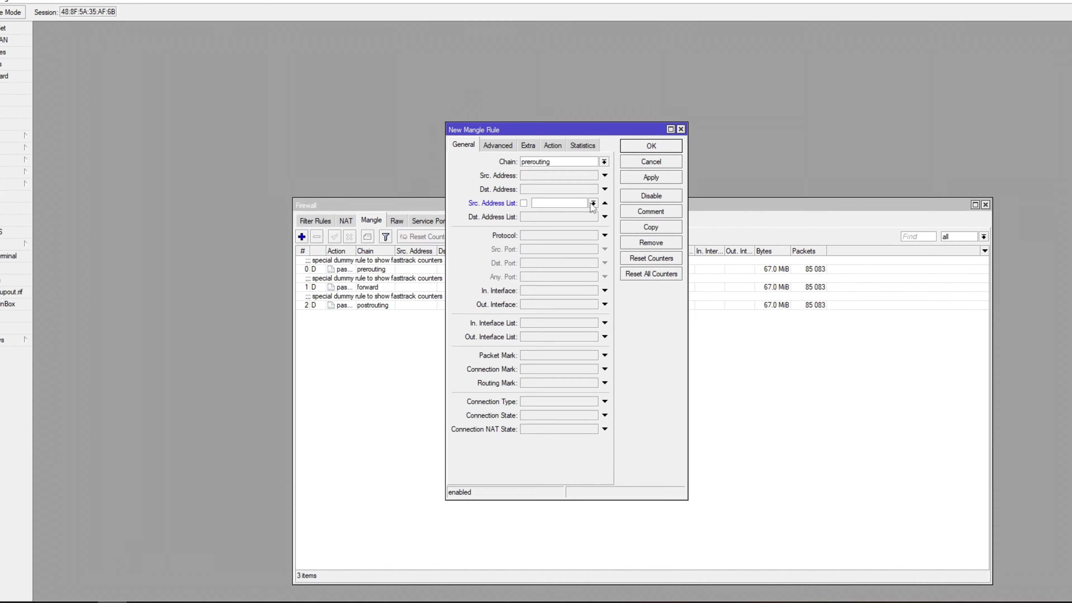
left_click(593, 204)
left_click(540, 190)
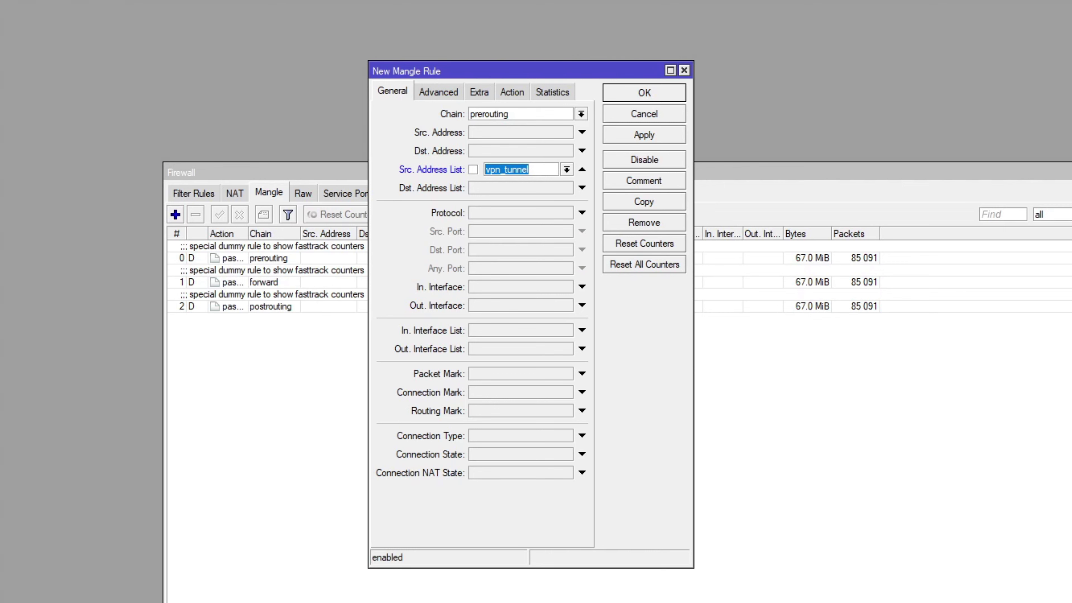
Set the mangle rule's action to mark connection with the new connection mark nordvpn, review its general settings, and save it.
left_click(518, 94)
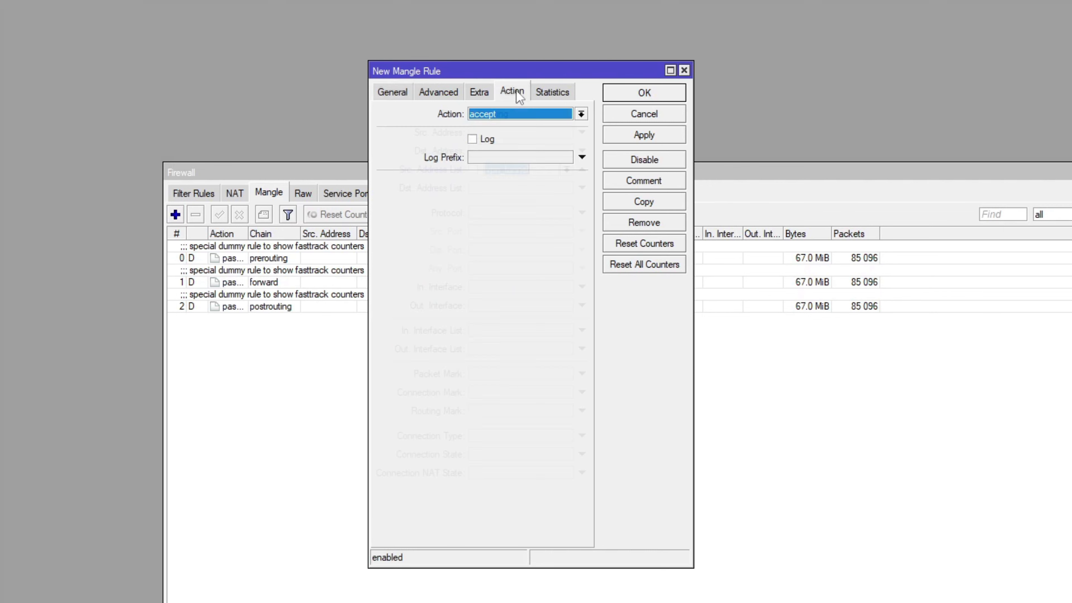
left_click(525, 114)
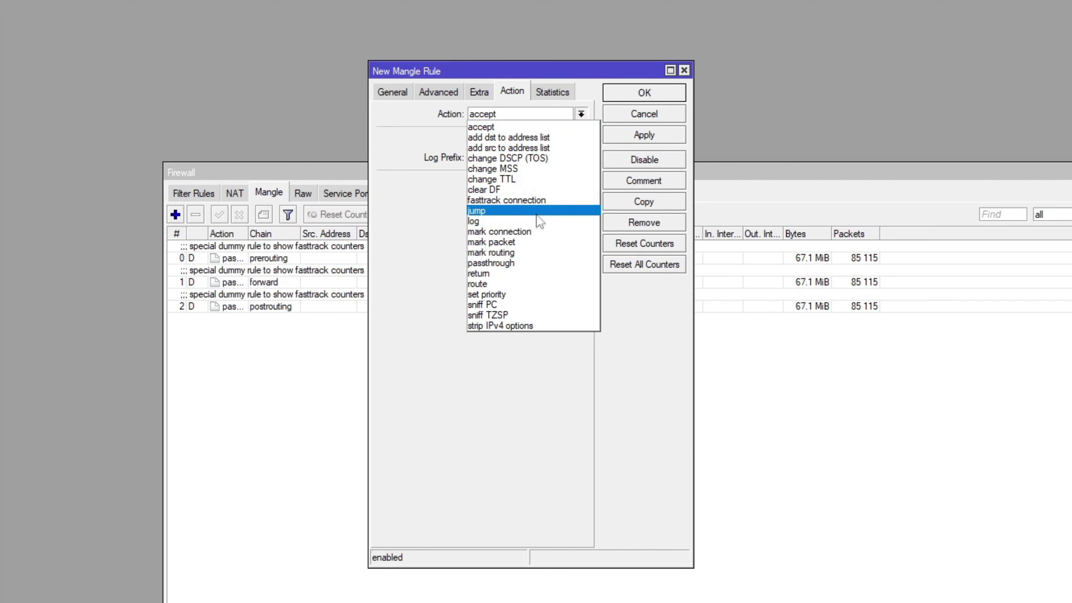
left_click(541, 232)
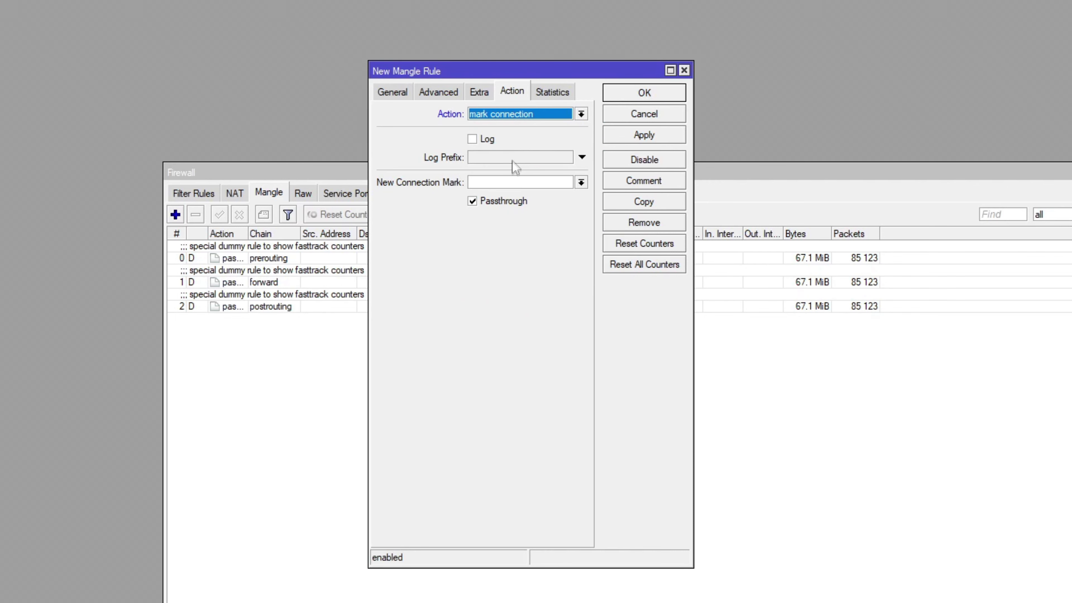
left_click(581, 183)
left_click(582, 185)
type("nordvpn")
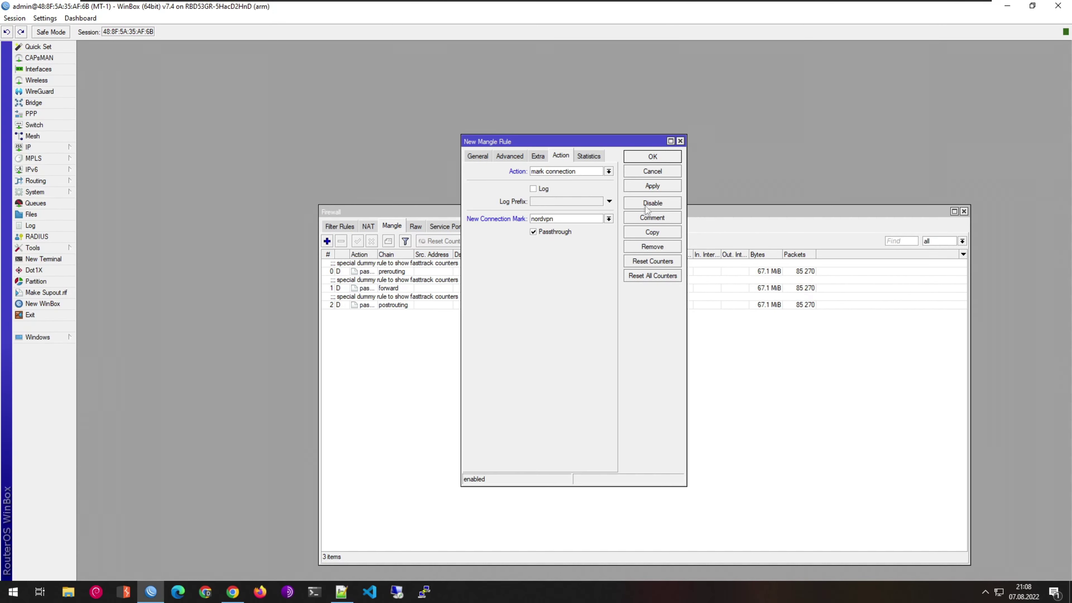
left_click(644, 138)
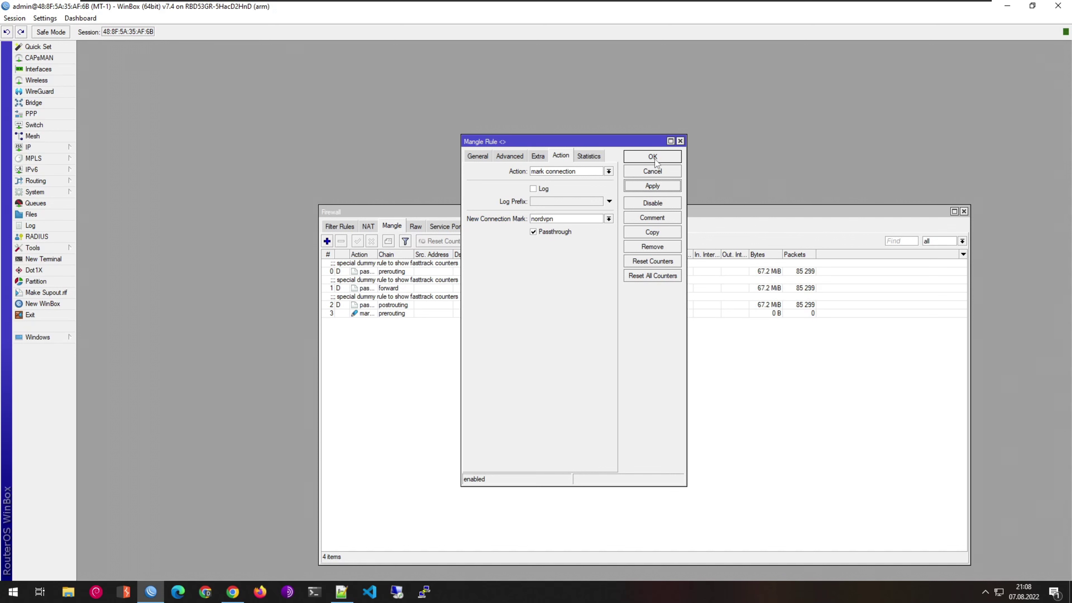
left_click(476, 155)
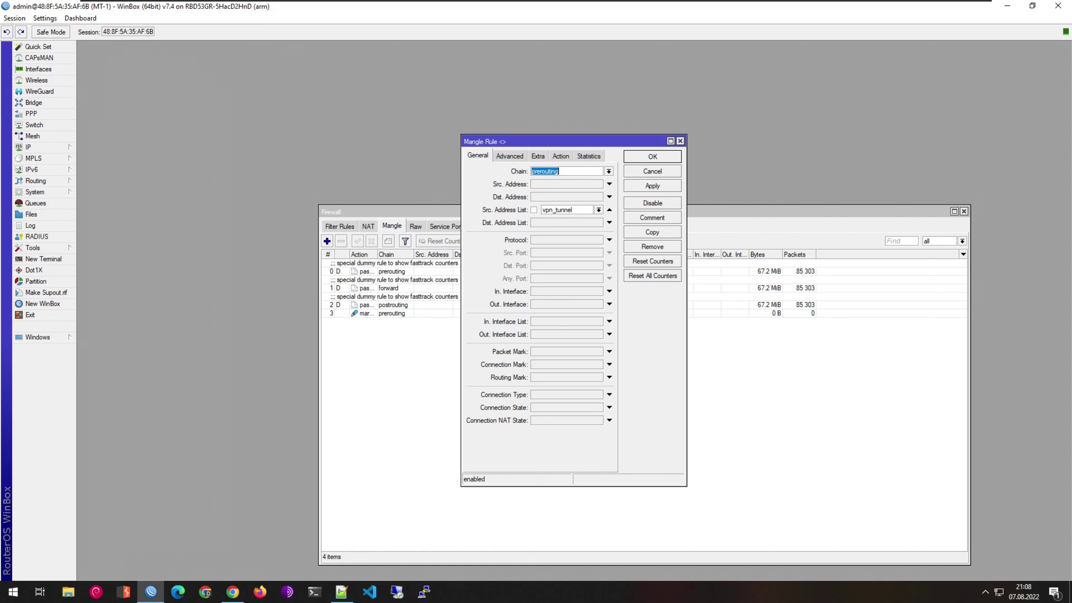
left_click(662, 160)
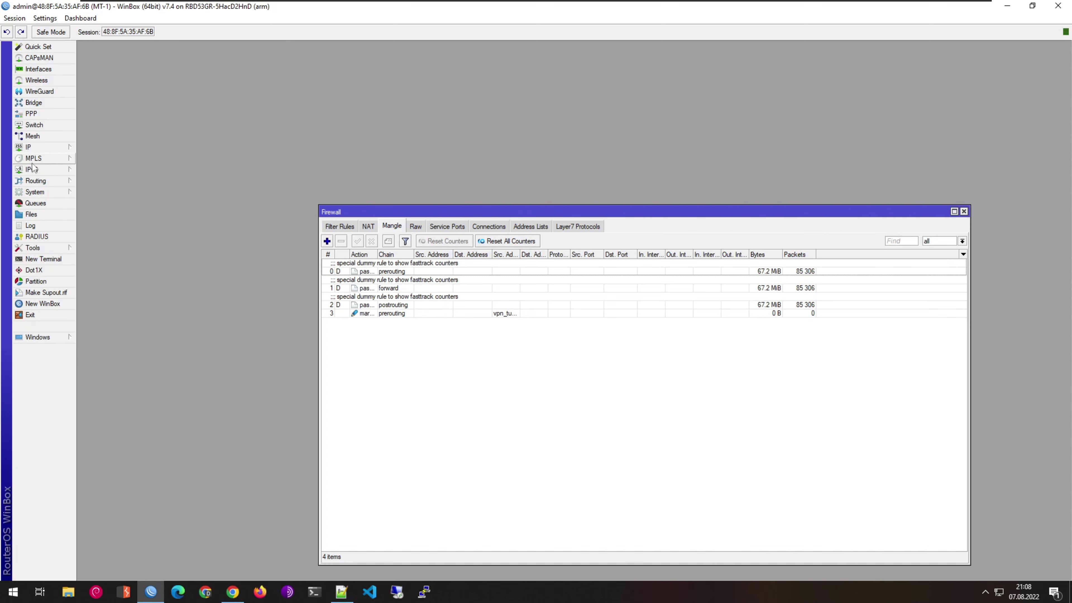
Set the connection mark of the NordVPN IPsec mode configuration to nordvpn, keep local as its source address list, and save.
left_click(34, 150)
left_click(105, 249)
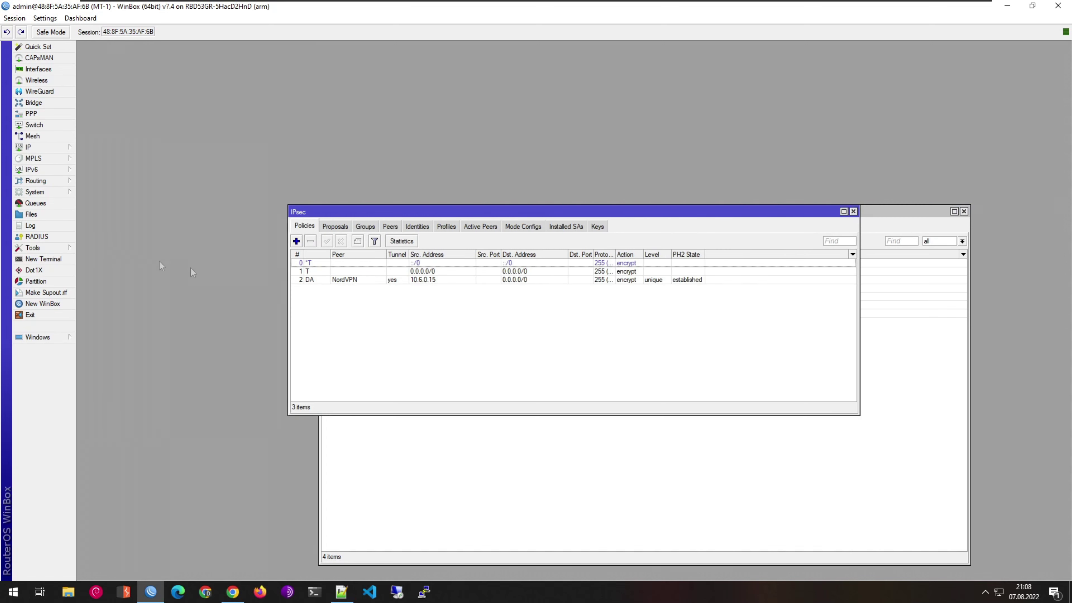
left_click(523, 227)
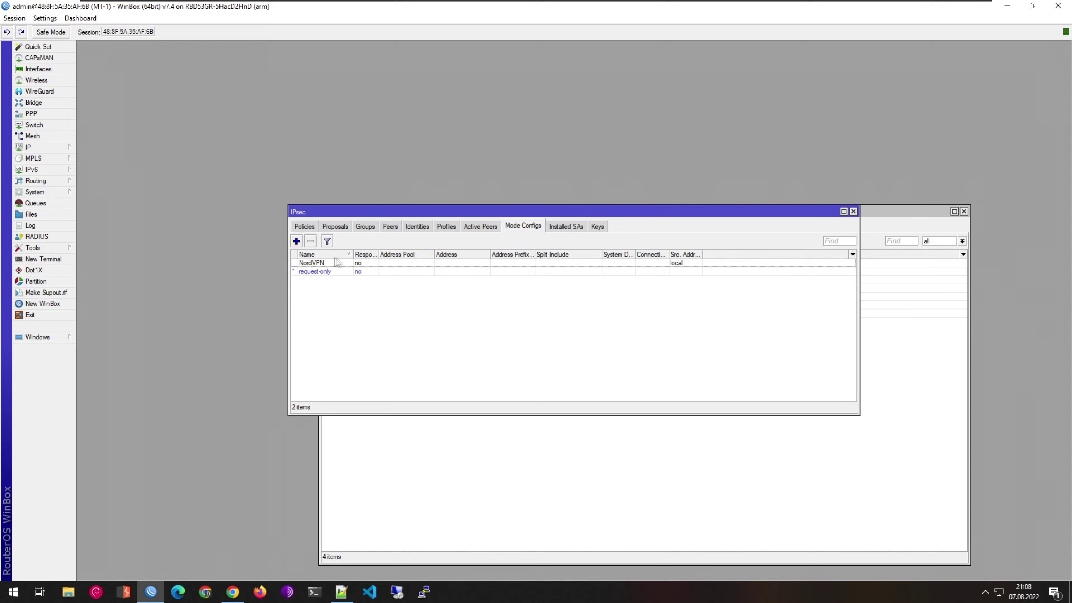
left_click(325, 263)
double_click(325, 263)
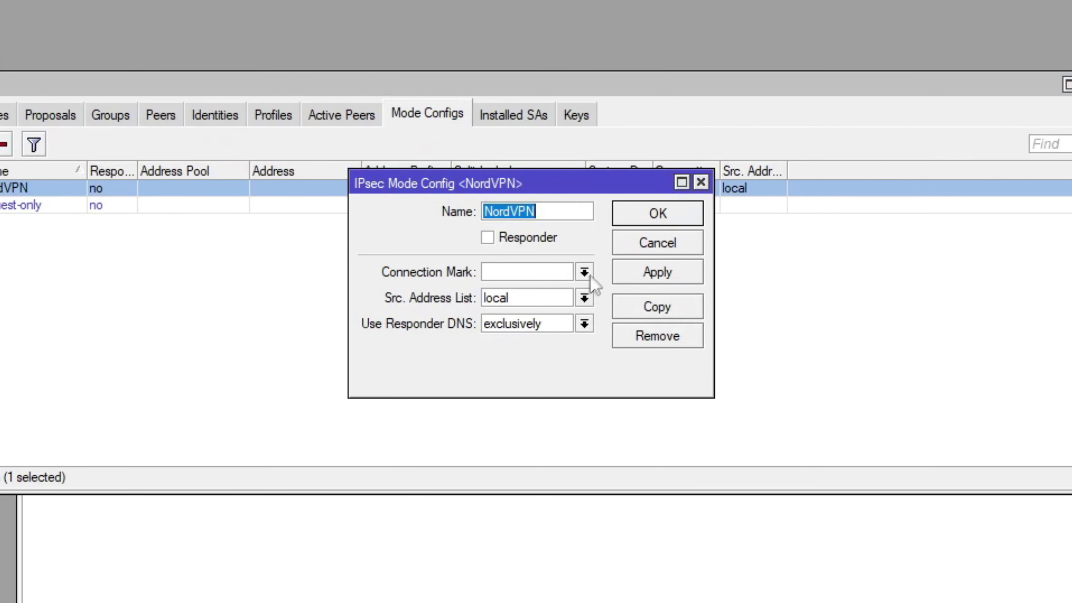
left_click(601, 304)
left_click(558, 304)
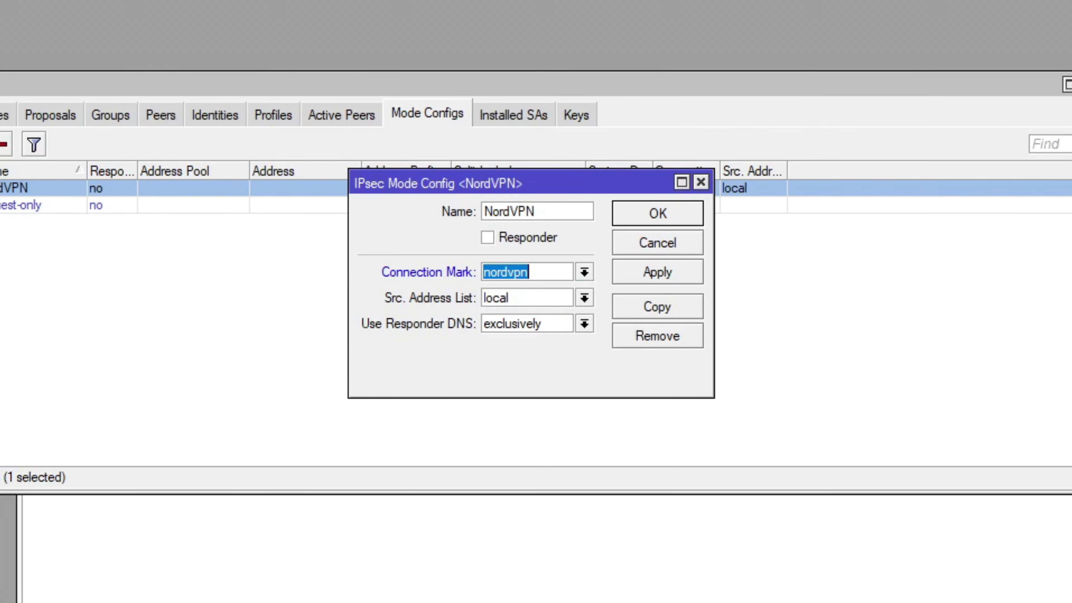
left_click(585, 301)
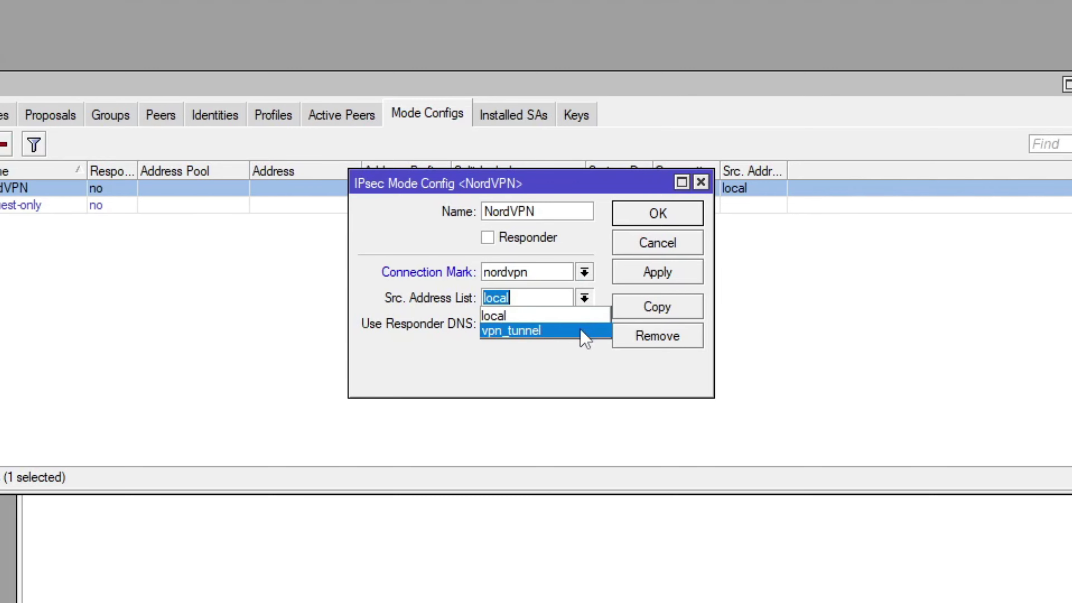
left_click(595, 318)
left_click(675, 274)
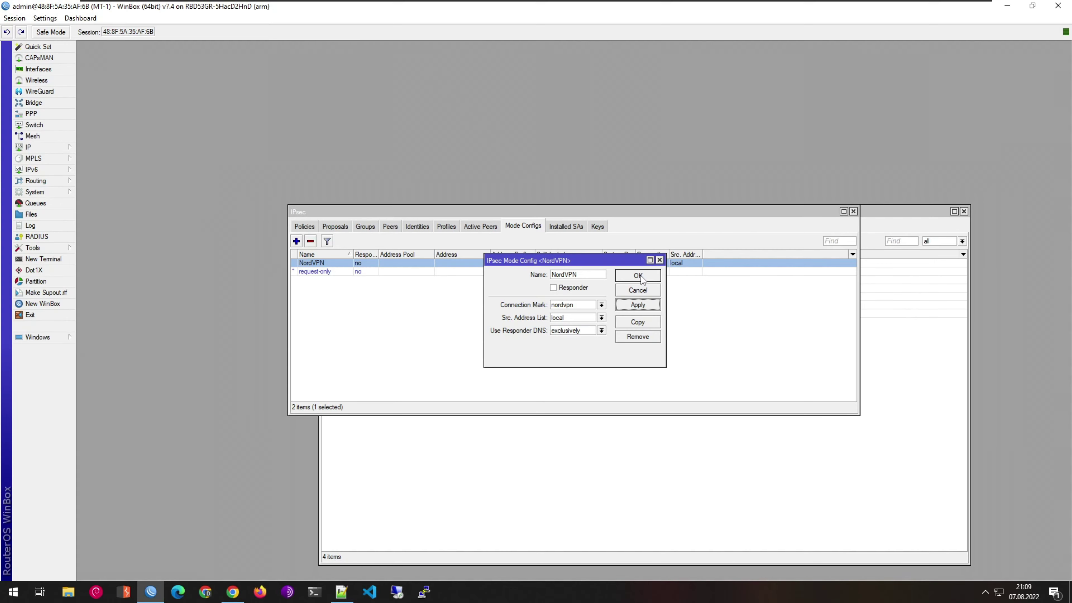
left_click(638, 275)
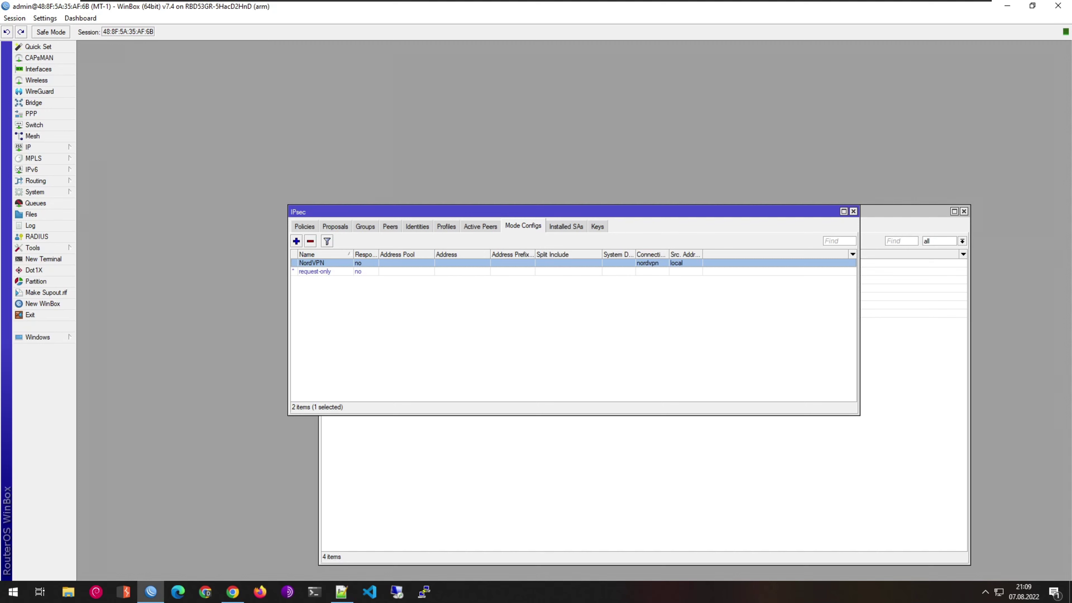
Review the IPsec proposals, peers and active peers, and close the IPsec window.
left_click(336, 227)
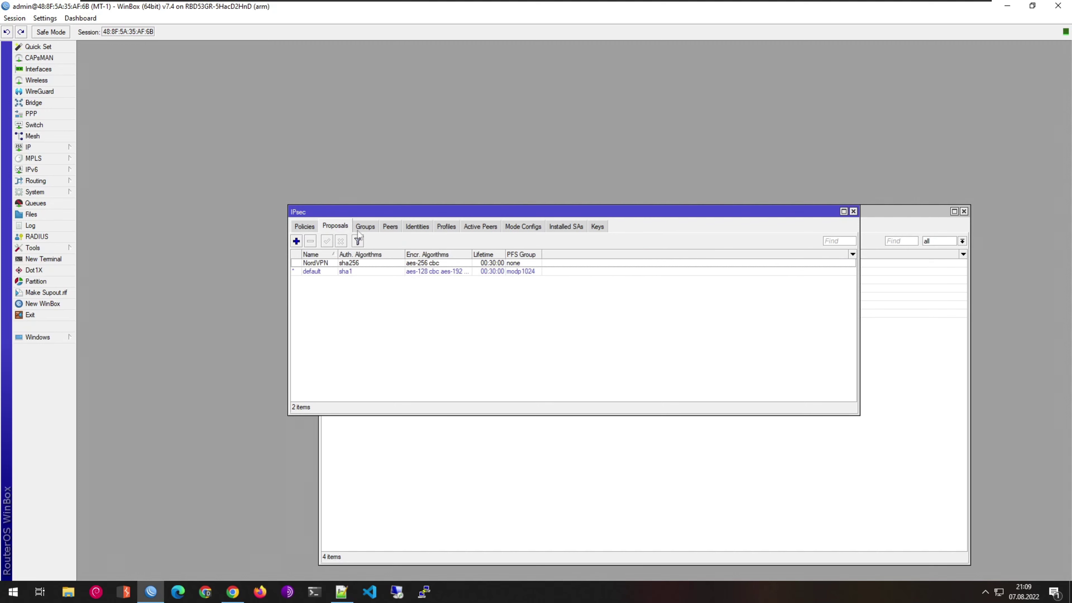
left_click(386, 228)
left_click(475, 228)
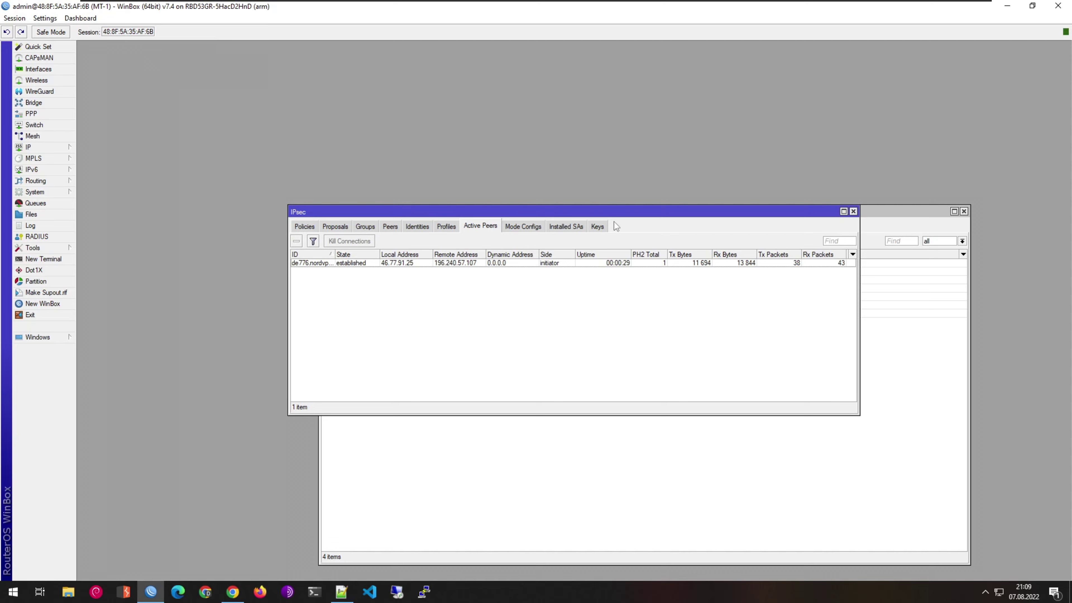
left_click(855, 212)
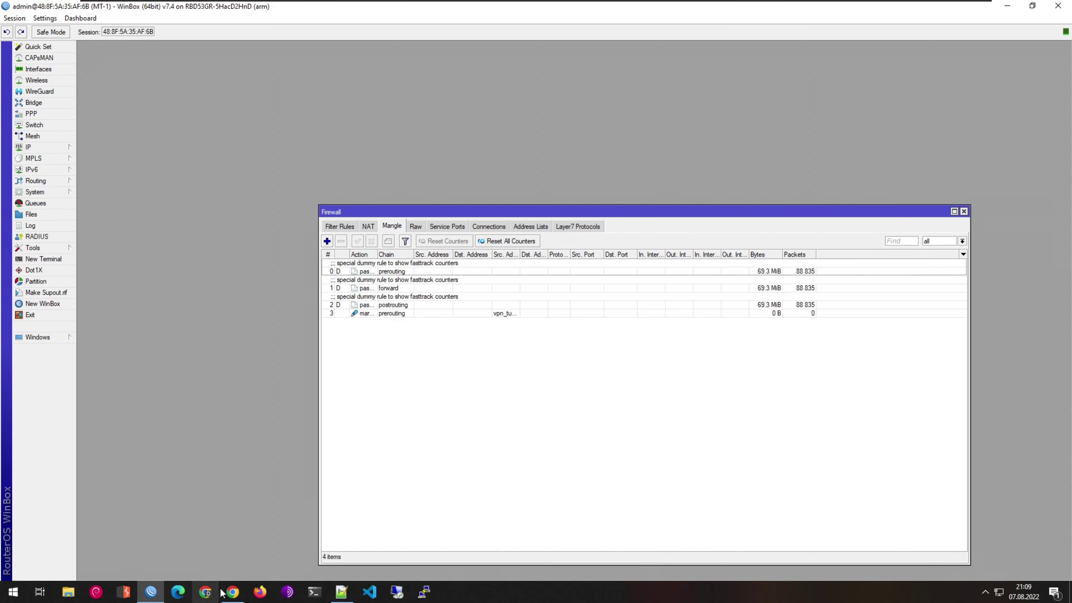
Switch to Chrome and reload whatismyip.com to check the computer's public IP address.
left_click(232, 591)
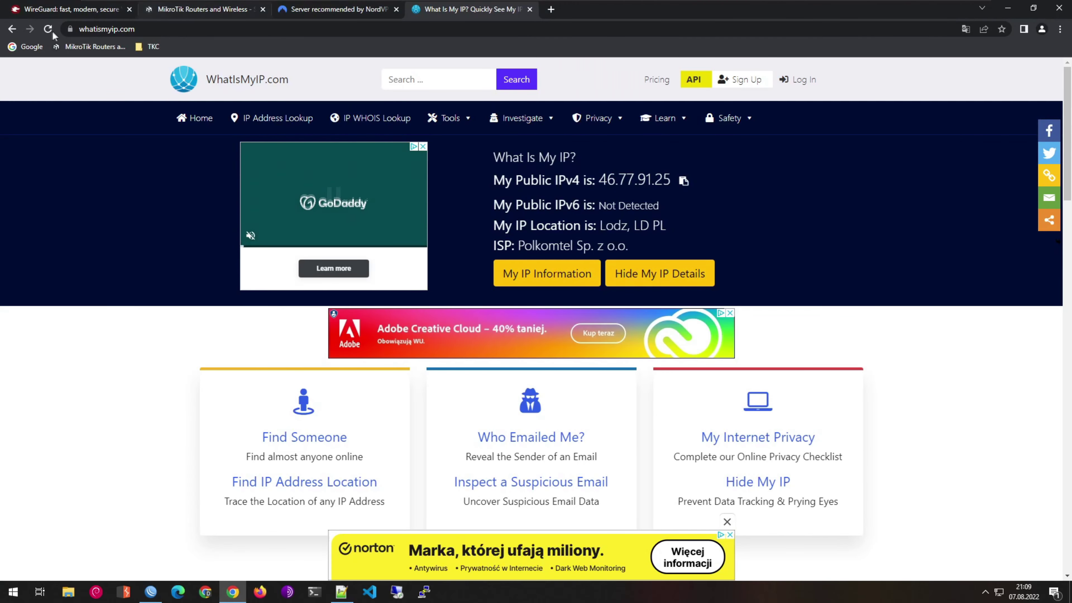
left_click(105, 29)
key("Return")
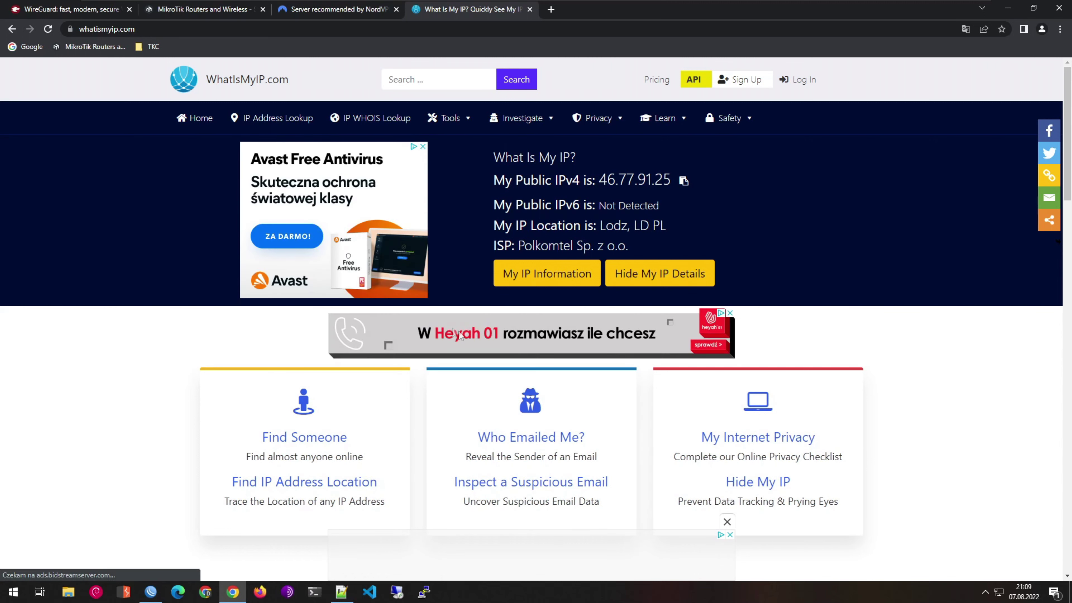
Open Windows PowerShell and run ipconfig to check the computer's local IP address.
left_click(317, 596)
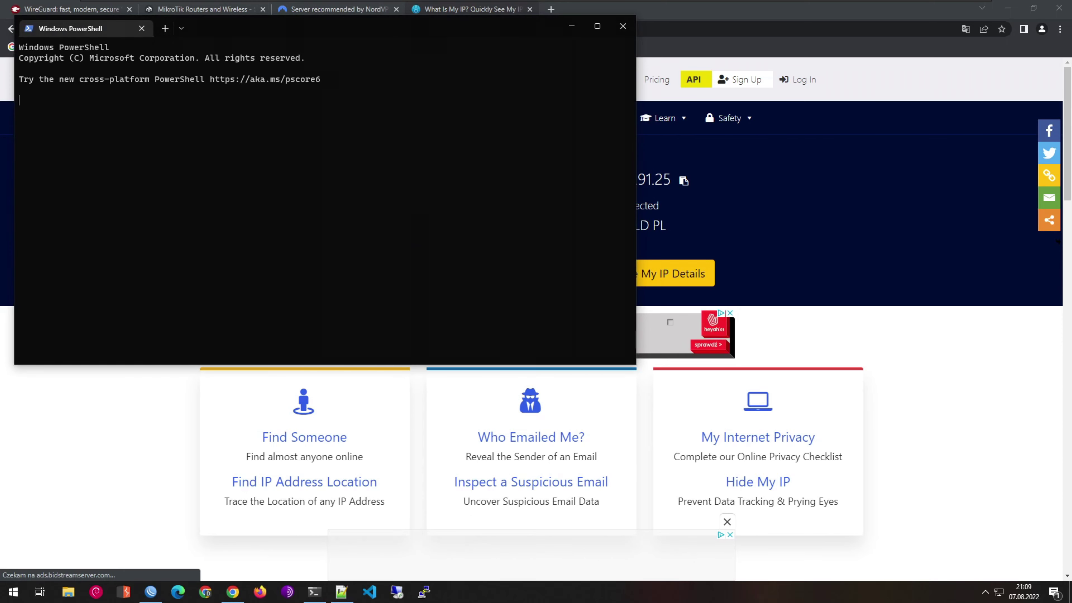
type("ipconfig")
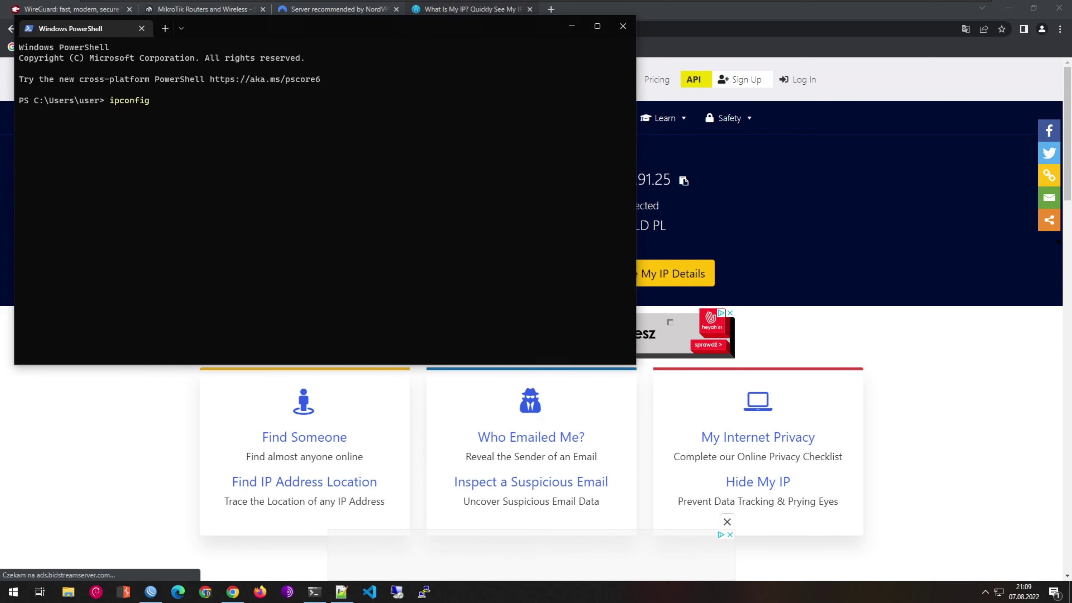
key("Return")
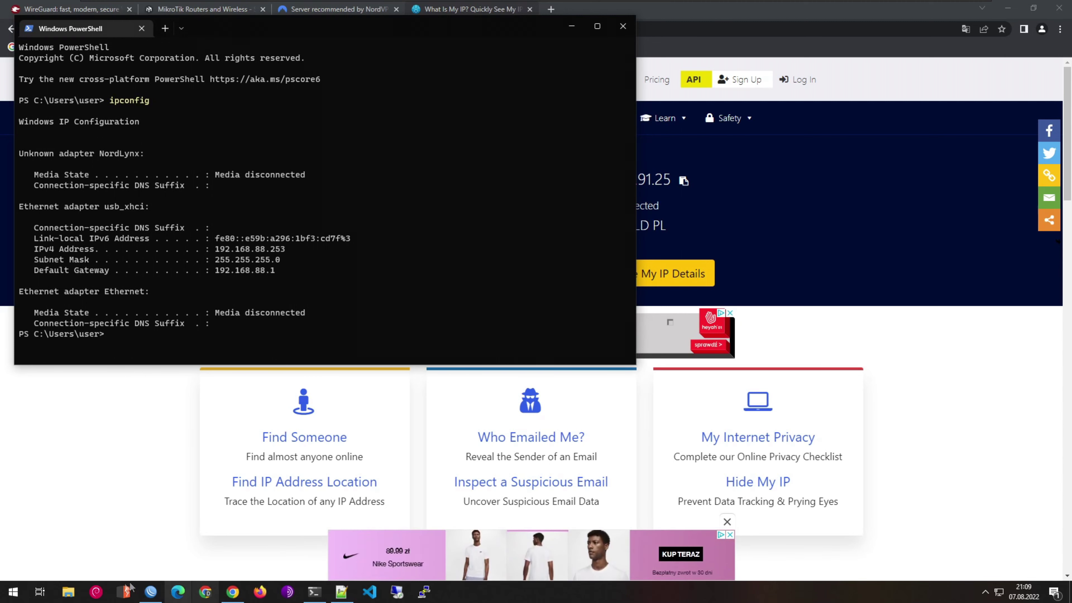
Open the TCP/IPv4 properties of the usb_xhci network adapter through the Windows Control Panel.
left_click(7, 594)
type("pan")
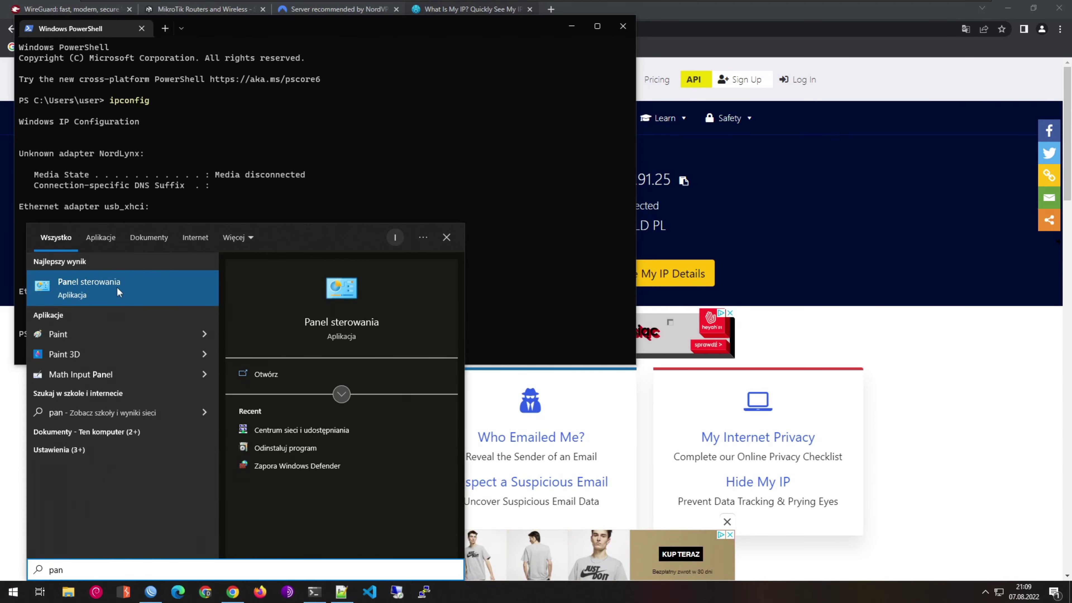
left_click(112, 280)
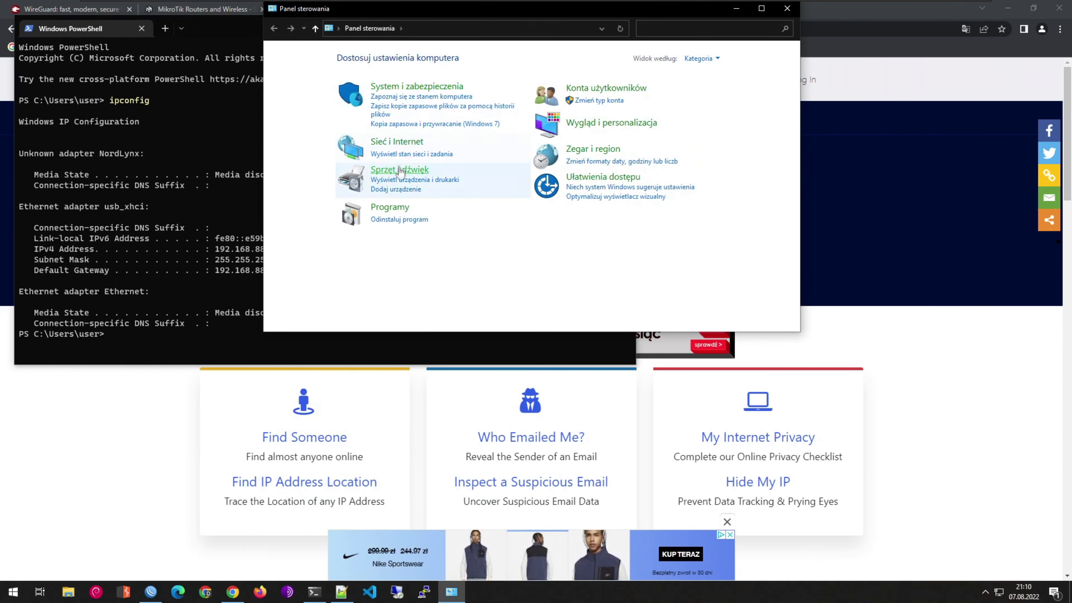
left_click(396, 145)
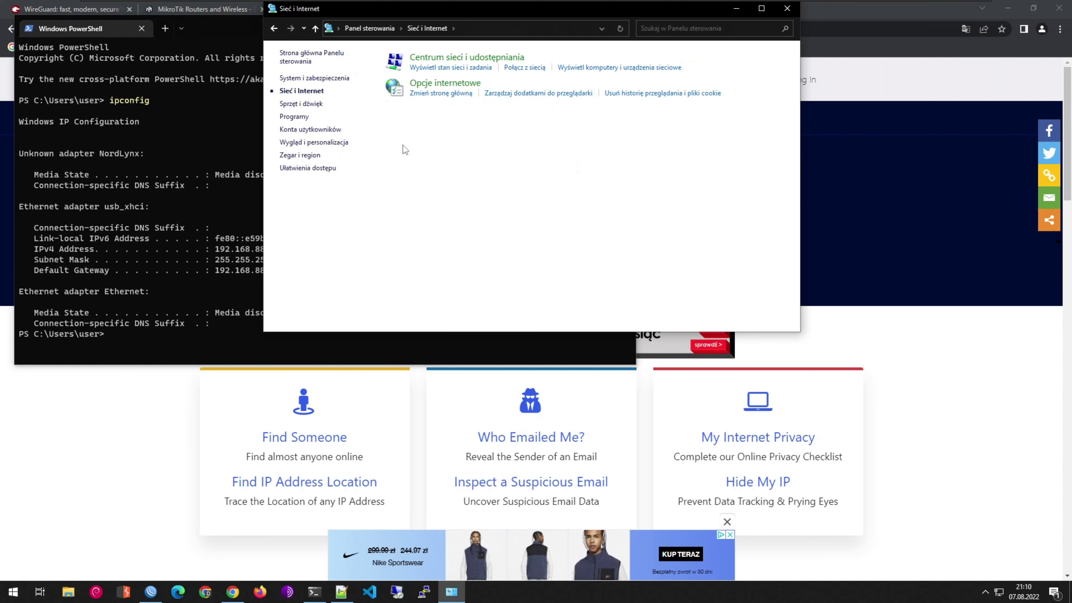
left_click(450, 67)
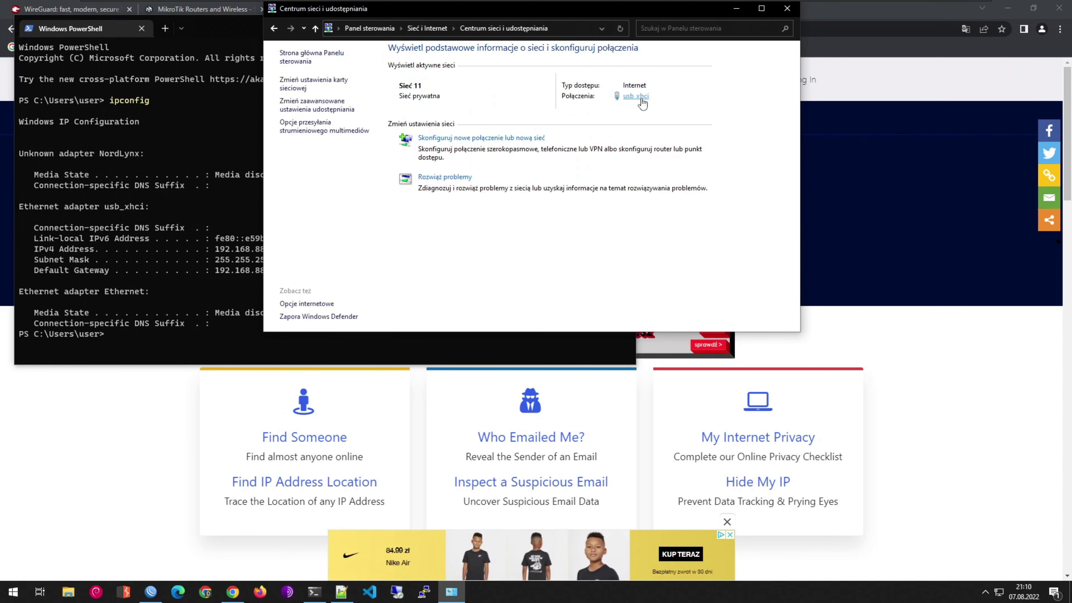
left_click(295, 84)
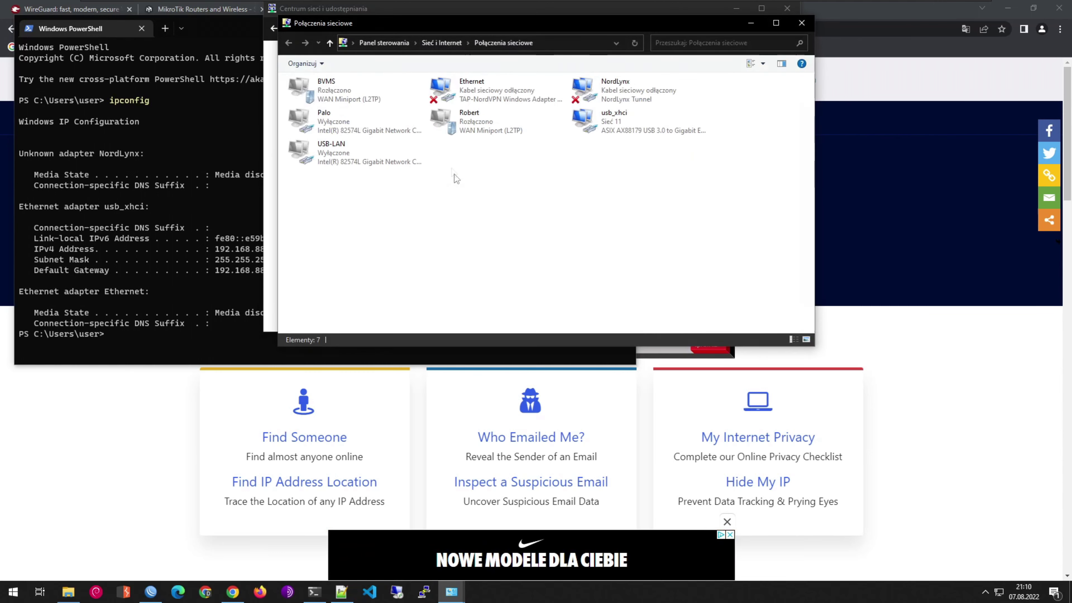
right_click(618, 127)
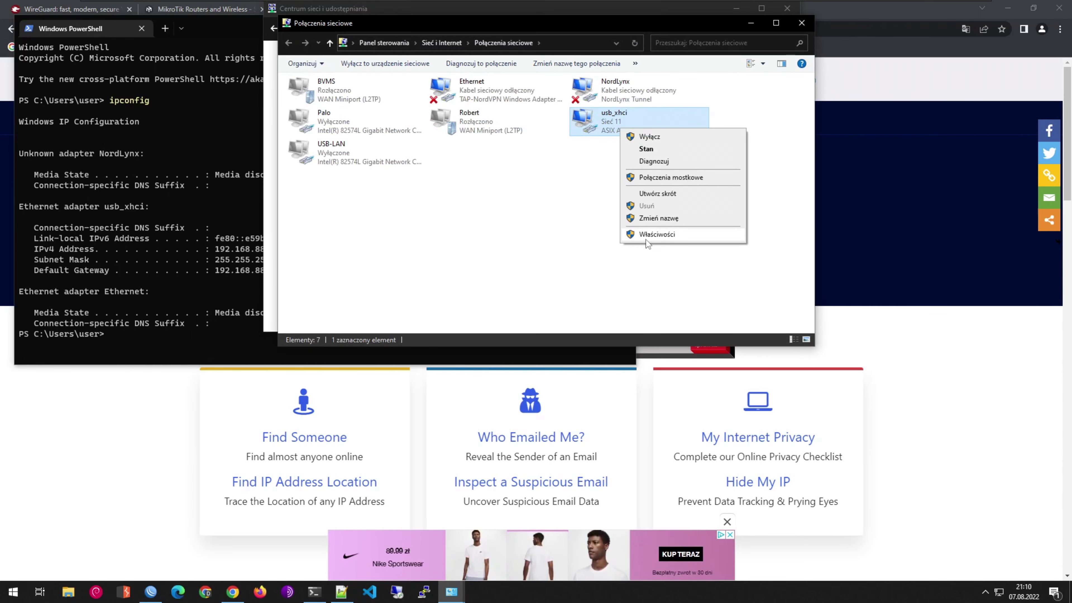
left_click(535, 252)
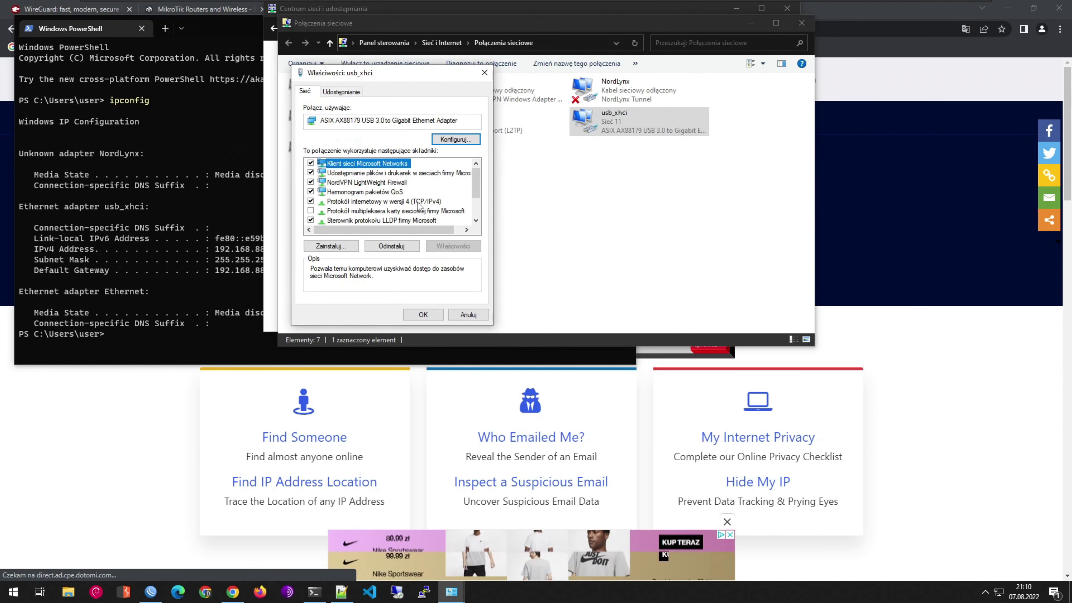
left_click(407, 202)
left_click(459, 245)
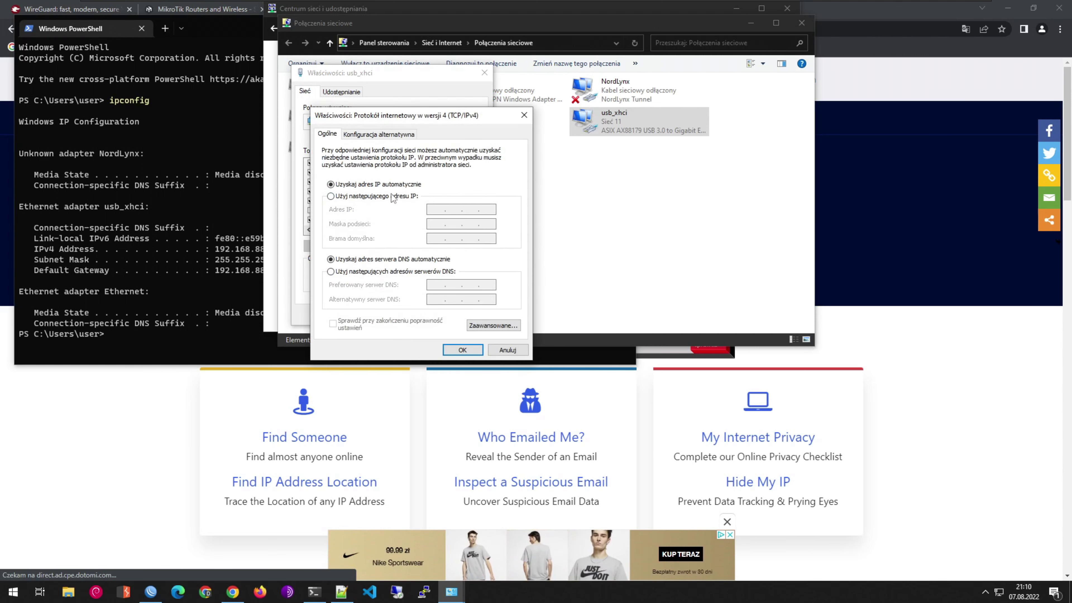
Give the adapter the static IP address 192.168.88.233 with subnet mask 255.255.255.0 and default gateway 192.168.88.1.
left_click(436, 209)
type("192.1")
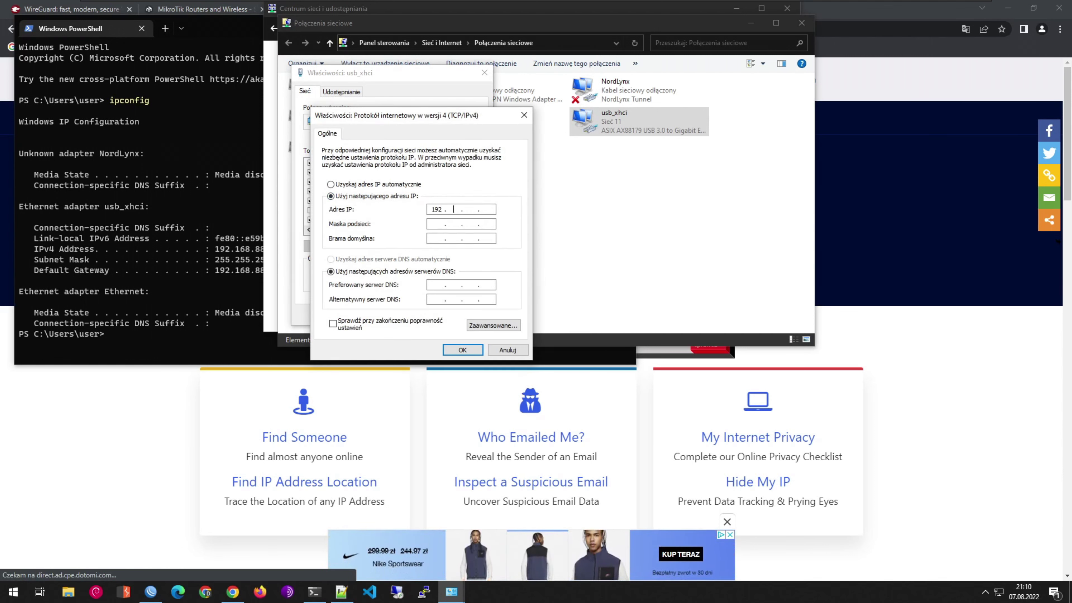
type("68.")
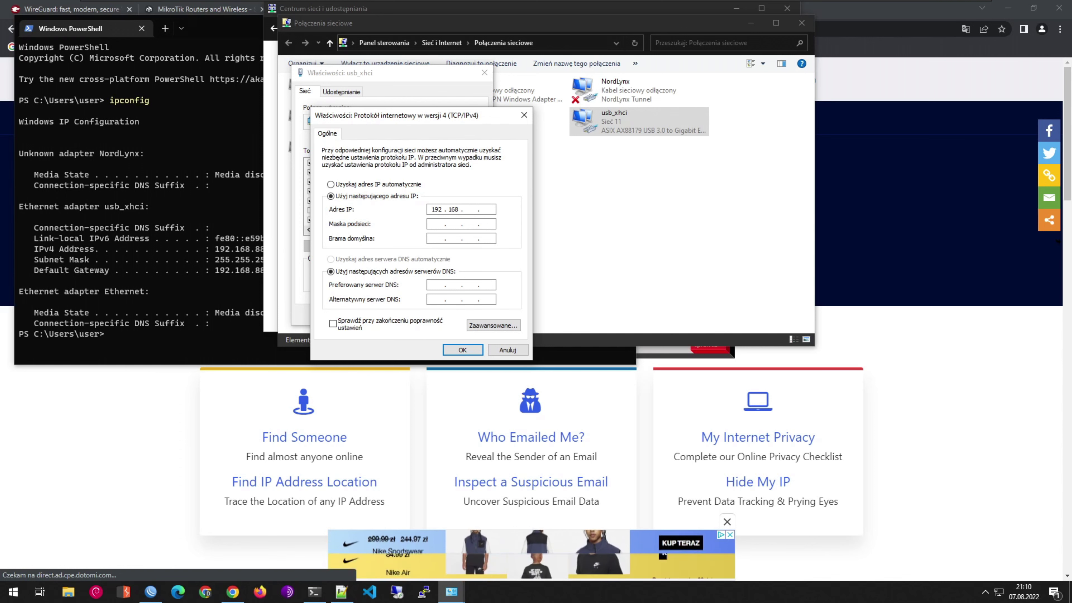
type("88.233")
key("Tab")
key("Tab")
type("192 . 1")
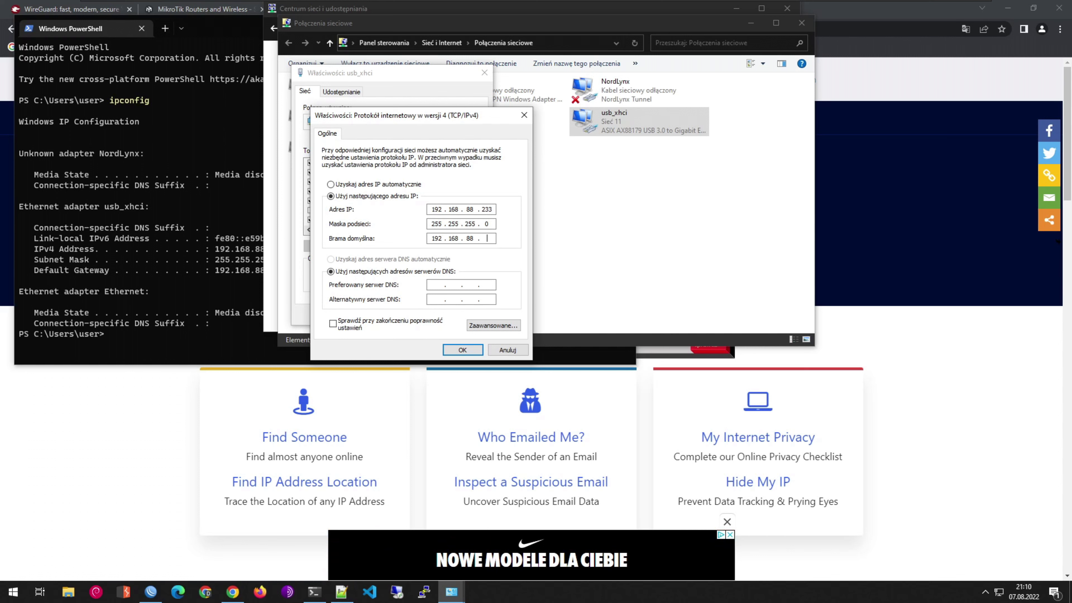
Set the preferred DNS server to 192.168.88.1, save the adapter settings, and close the network settings windows.
key("Tab")
key("Tab")
type("192.168.88.1")
left_click(462, 349)
left_click(430, 315)
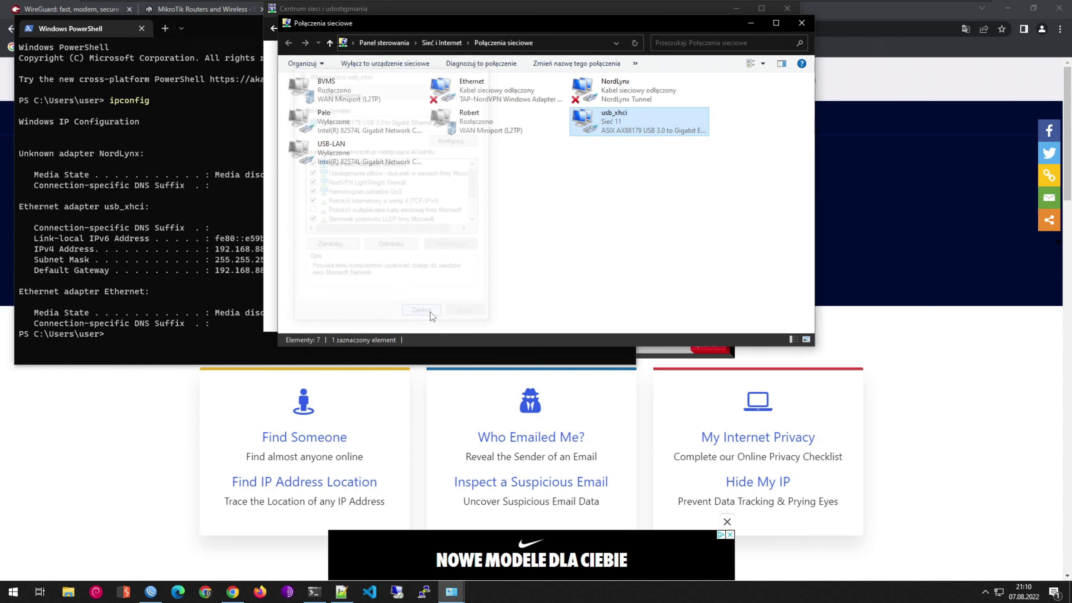
left_click(568, 236)
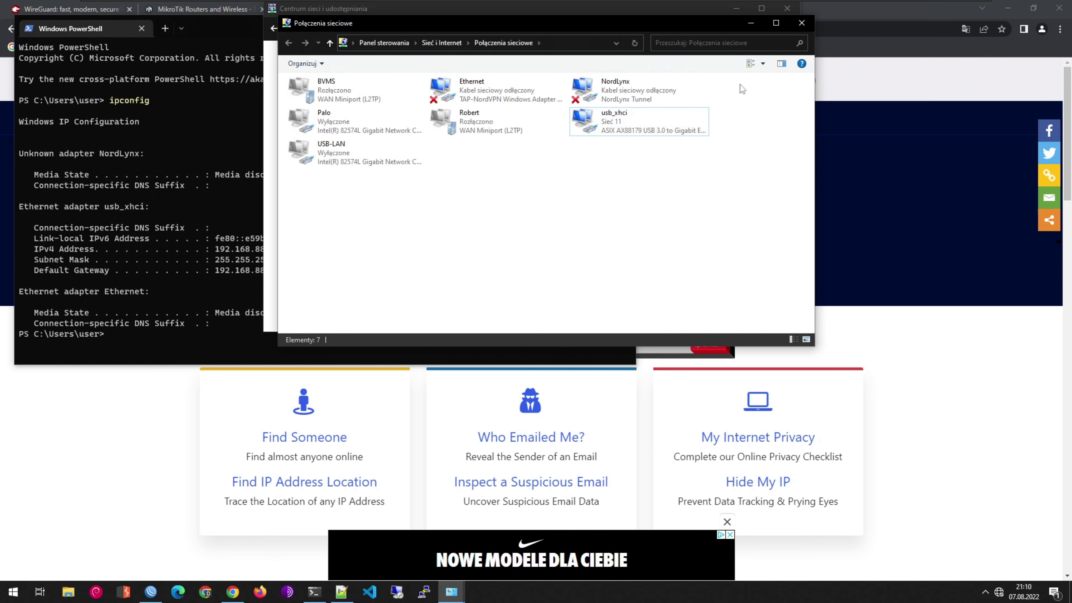
left_click(801, 23)
left_click(788, 9)
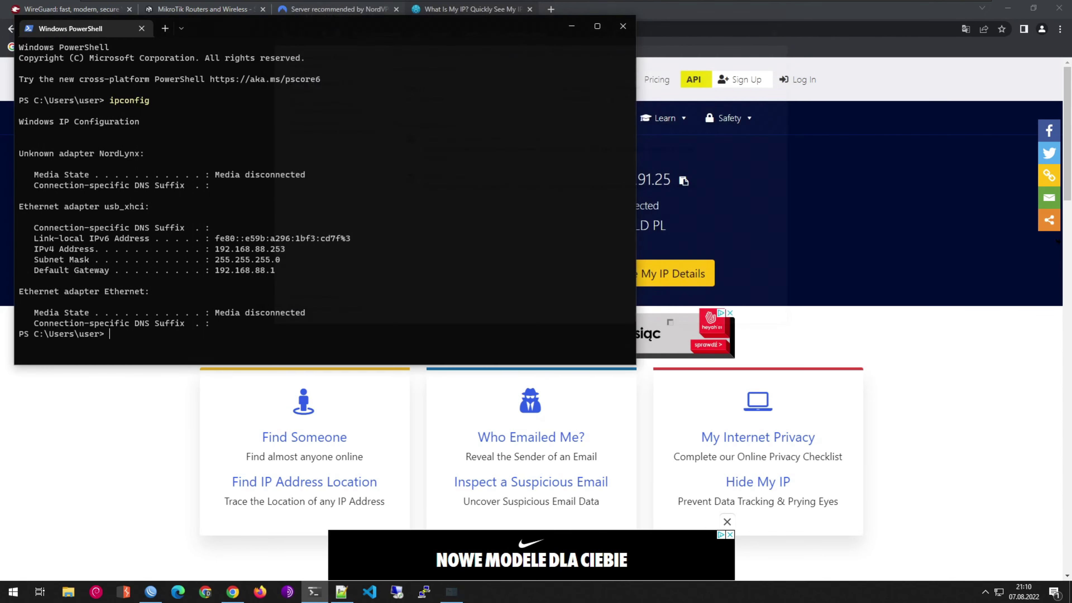
Rerun ipconfig in PowerShell to check the adapter's new address, and minimize the terminal.
key("Up")
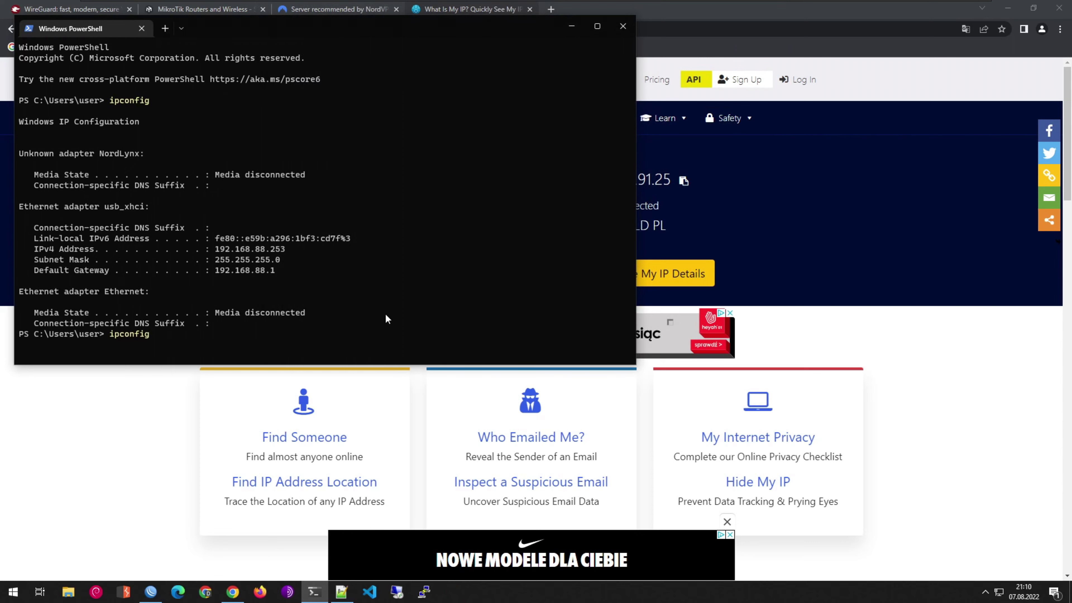
key("Return")
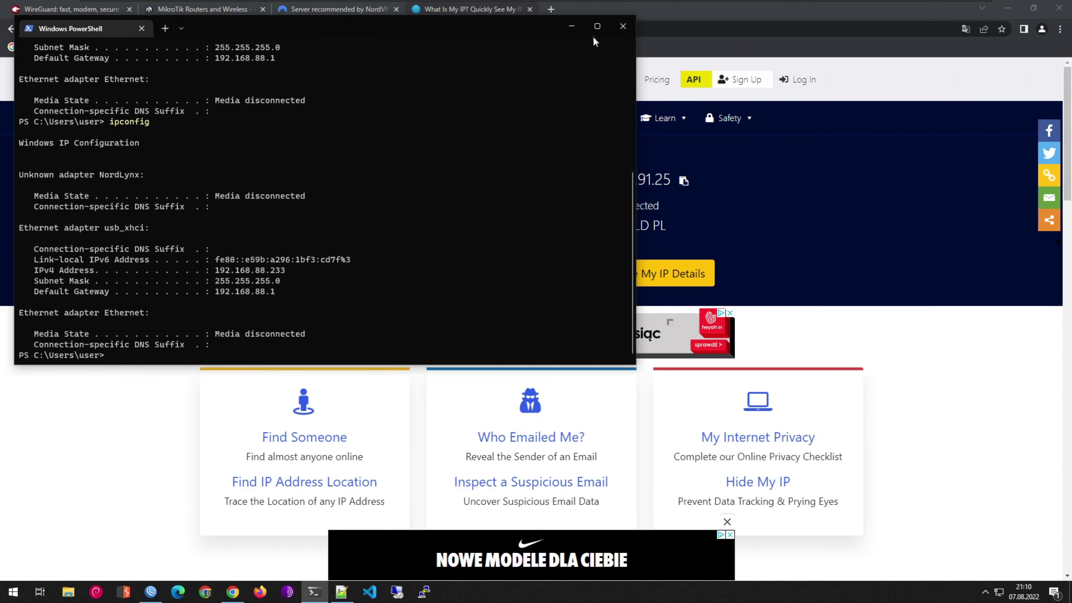
left_click(571, 25)
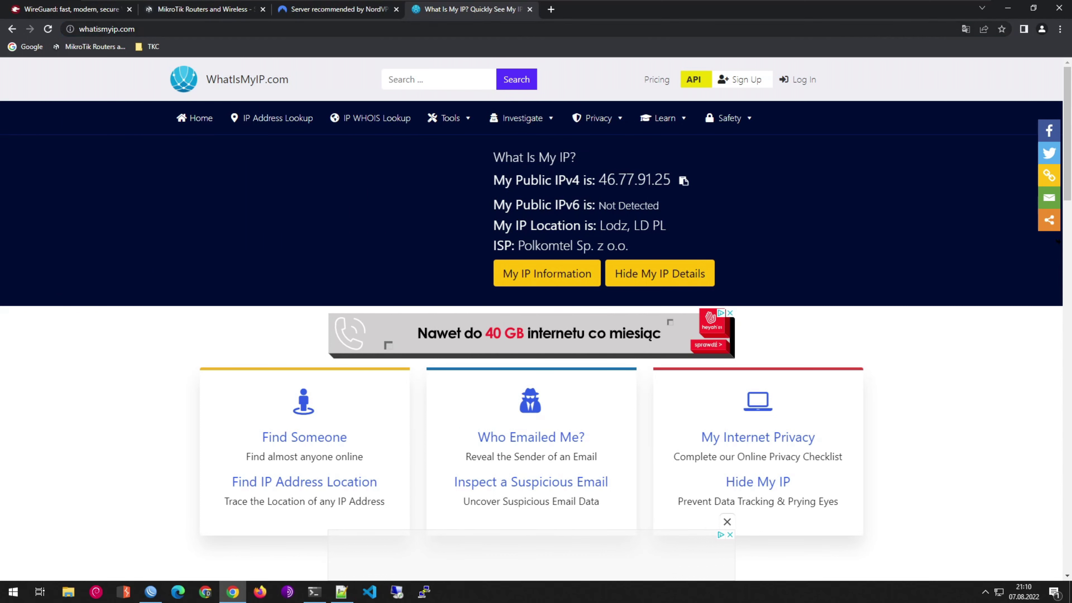
Reload whatismyip.com to recheck the public IP address, and restart Chrome to load the page afresh.
left_click(107, 29)
key("Return")
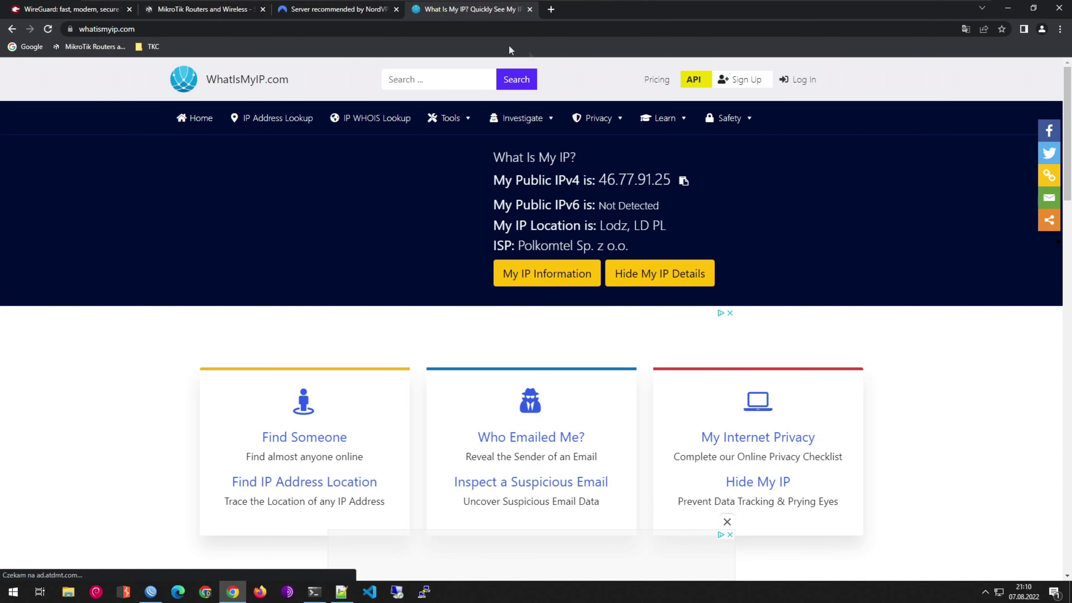
key("ctrl+l")
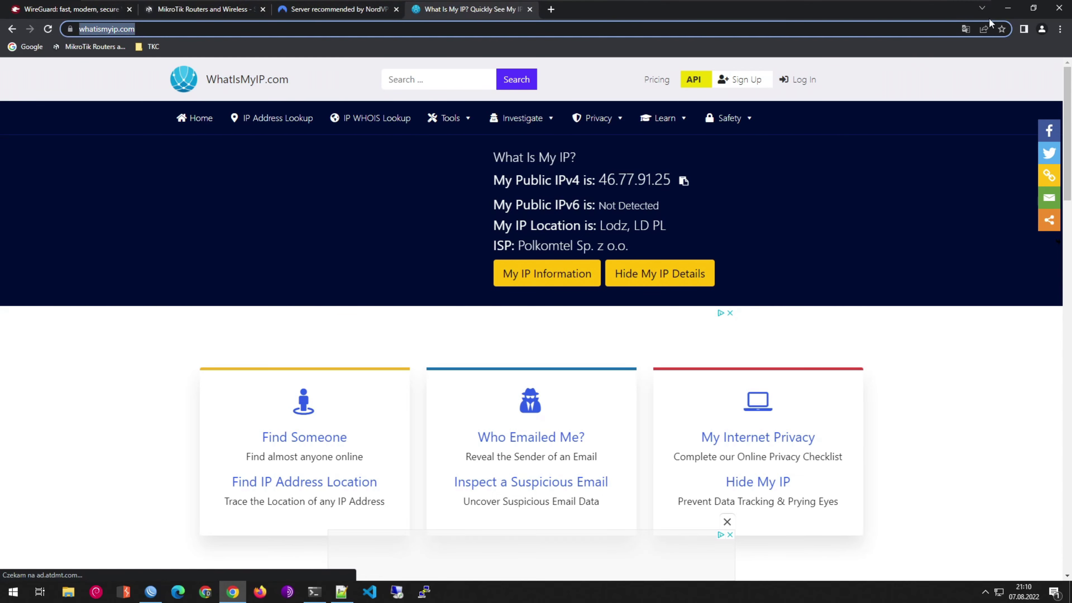
left_click(1059, 7)
left_click(232, 591)
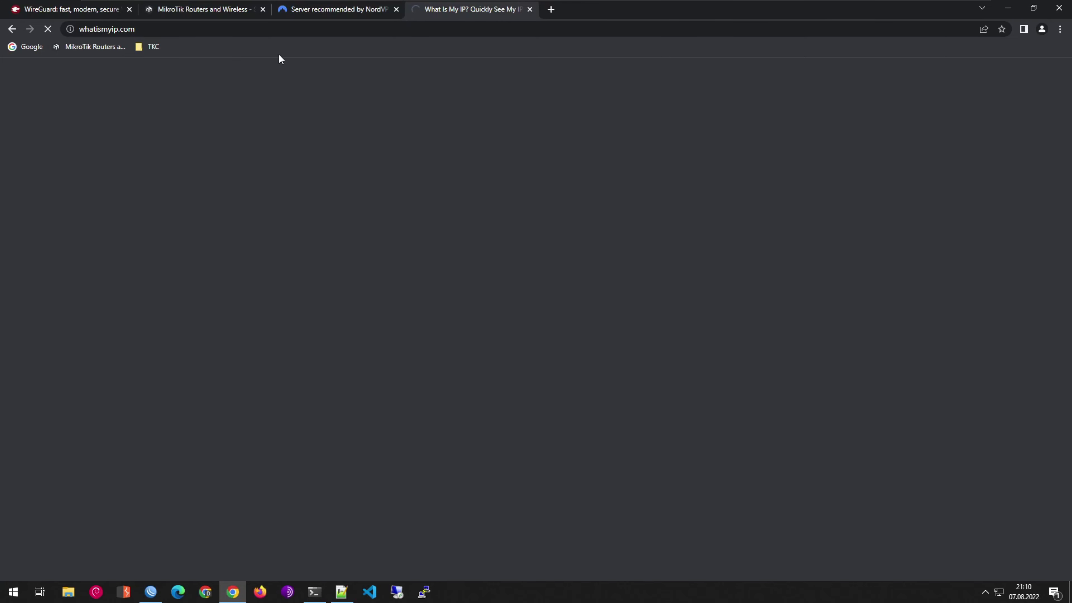
Load google.pl in a new browser tab to test the internet connection.
left_click(551, 9)
type("google.pl")
key("Return")
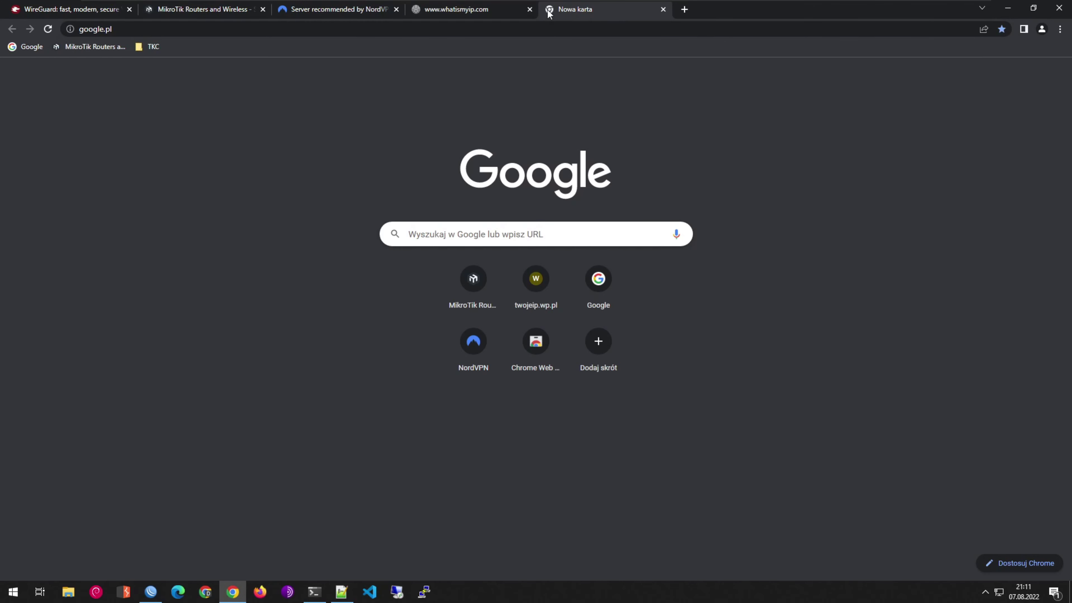